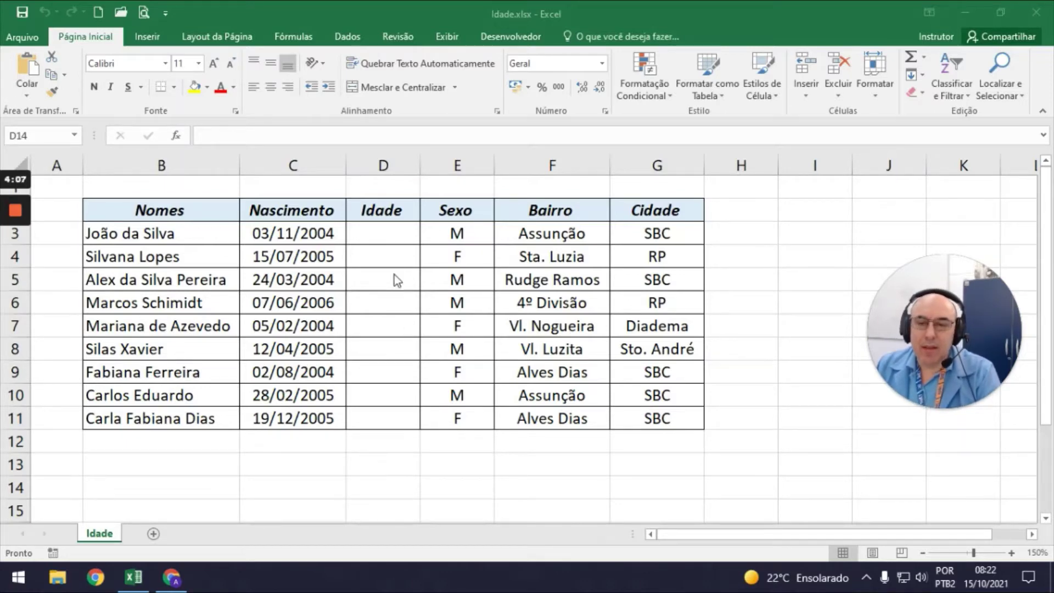
Enter =hoje() in C13 so it shows today's date, 15/10/2021
{"action": "left_click", "coordinate": [387, 468]}
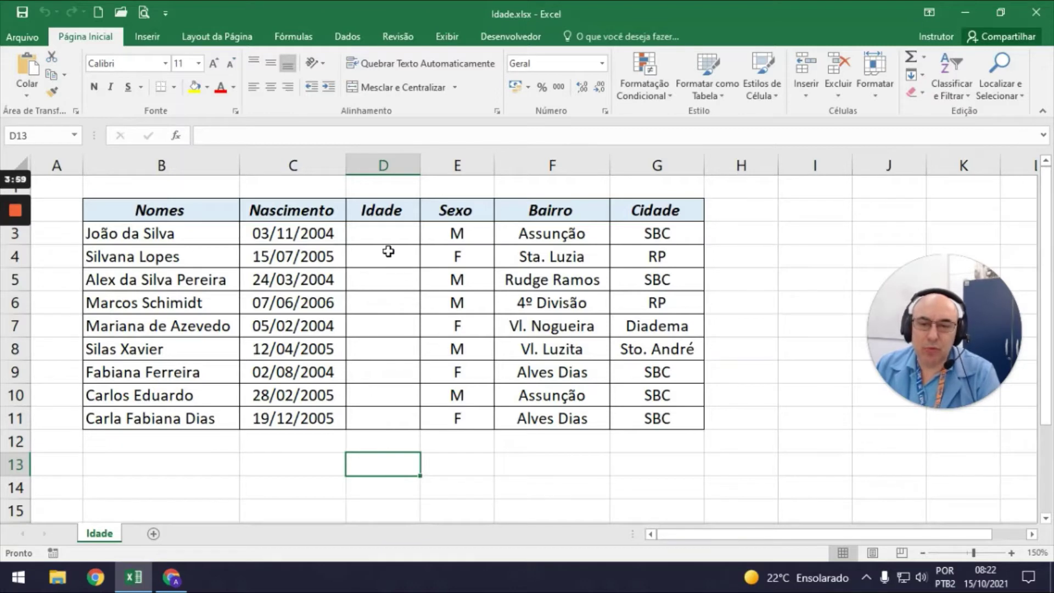
{"action": "left_click", "coordinate": [329, 463]}
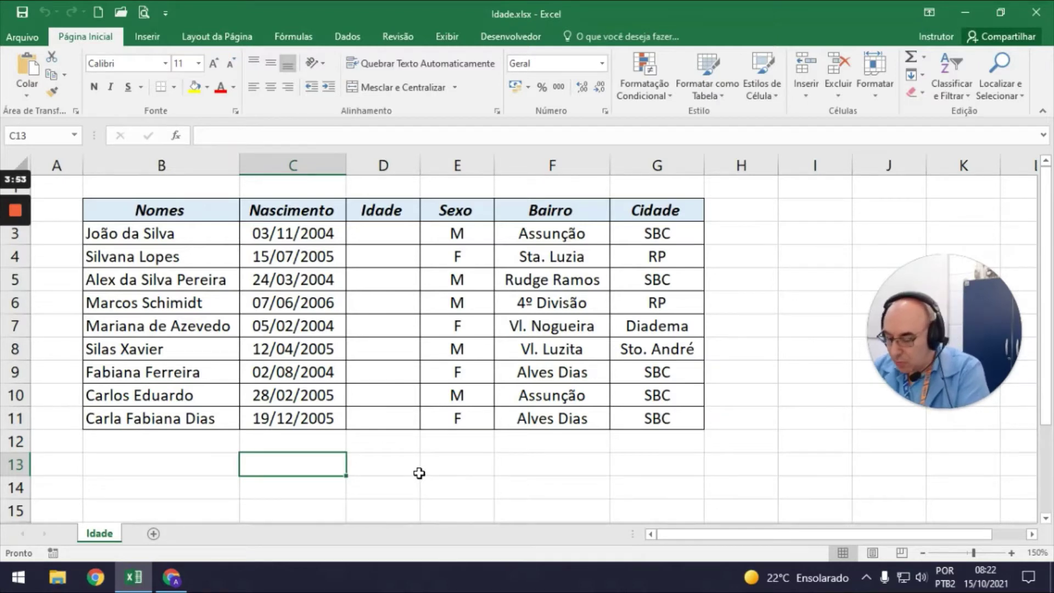
{"action": "type", "text": "=hoje"}
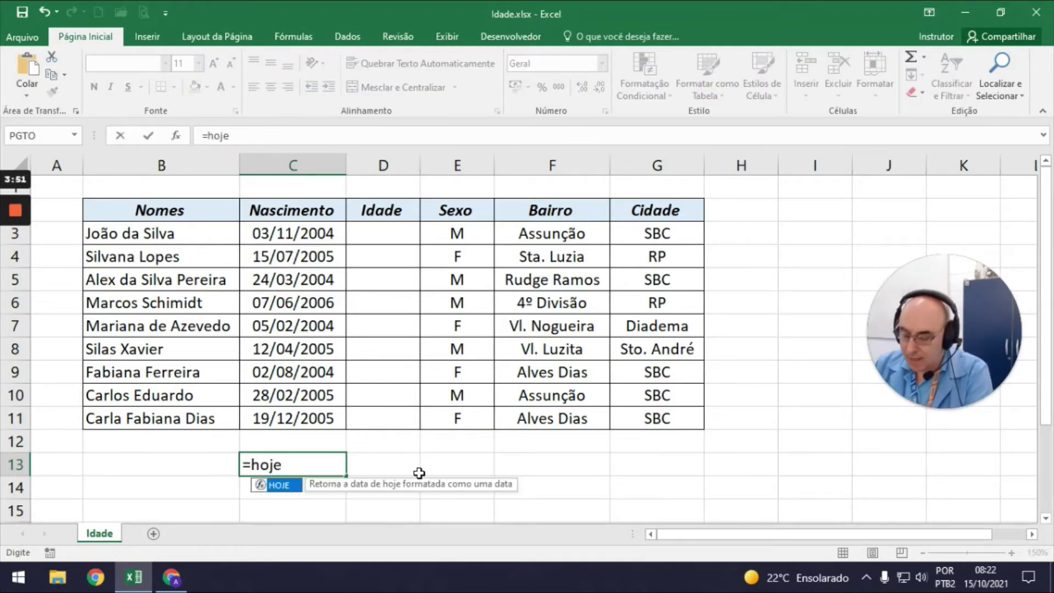
{"action": "type", "text": "()"}
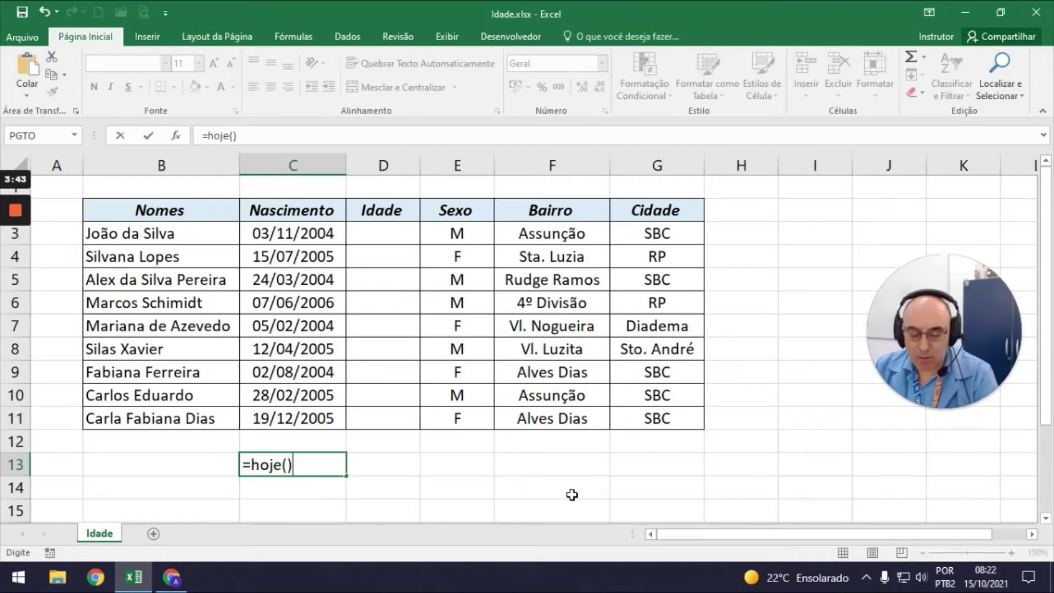
{"action": "key", "text": "Return"}
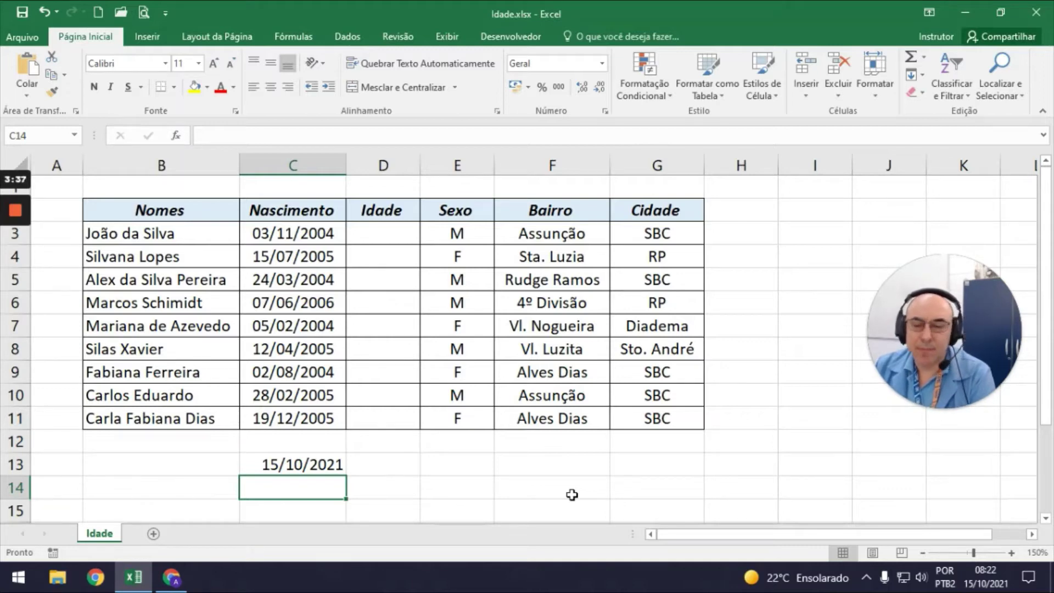
{"action": "left_click", "coordinate": [382, 464]}
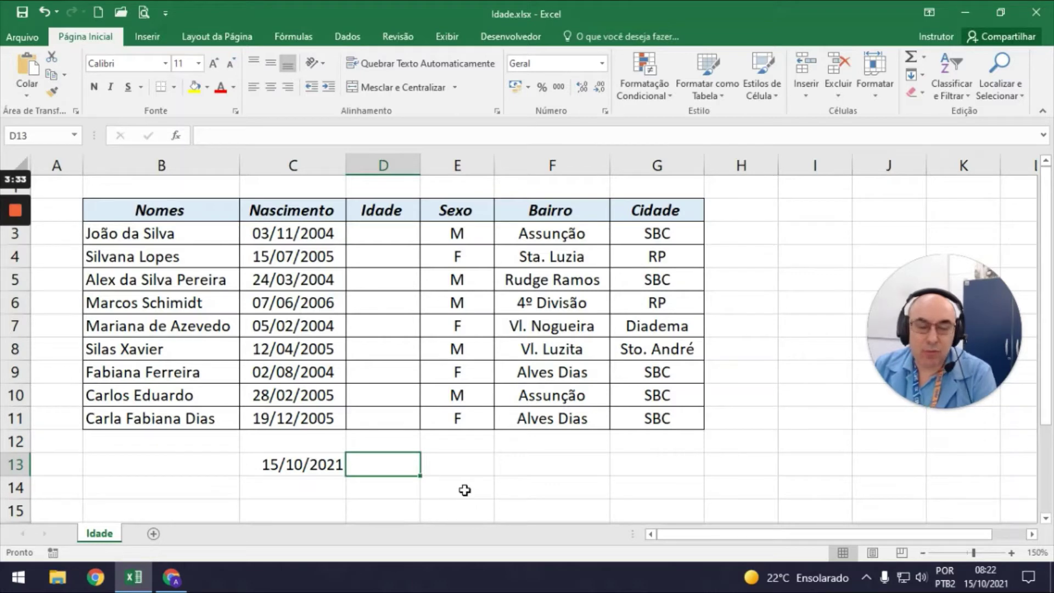
Enter =C13-C3 in D13, giving 6190 days since the first birth date
{"action": "type", "text": "="}
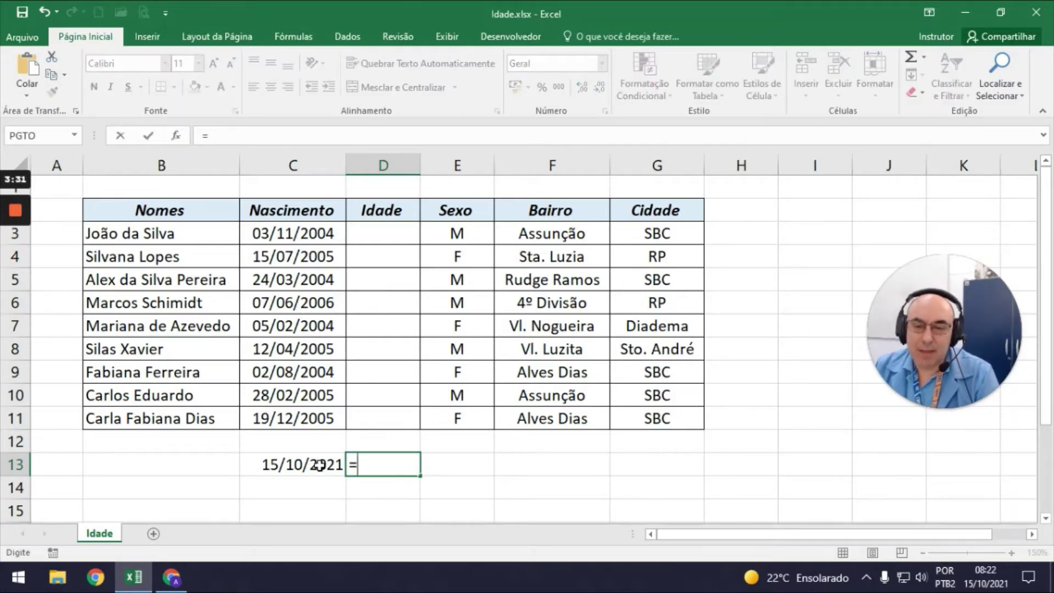
{"action": "left_click", "coordinate": [319, 463]}
{"action": "type", "text": "-"}
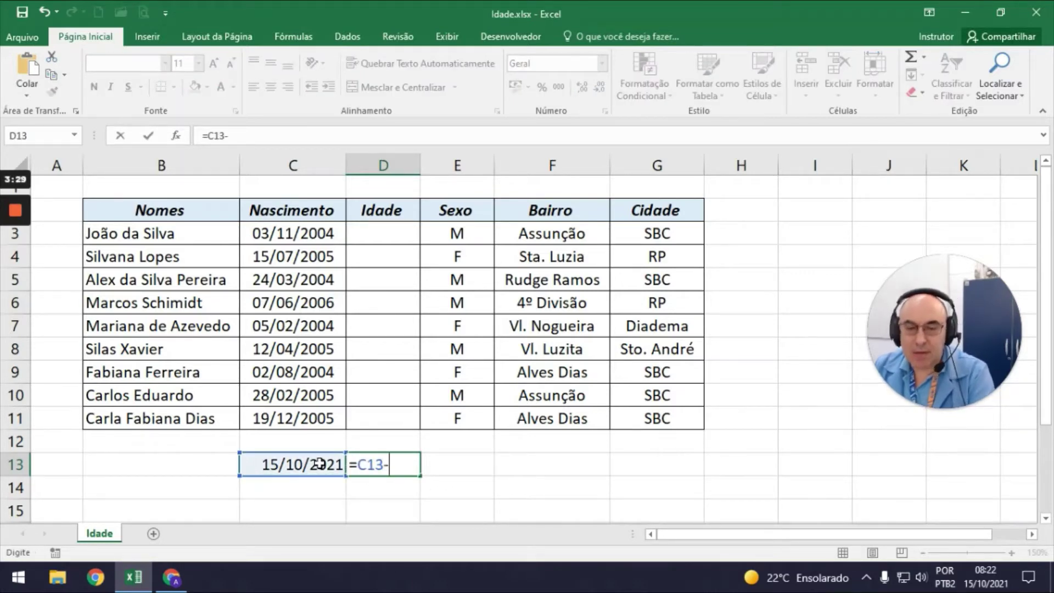
{"action": "left_click", "coordinate": [304, 232]}
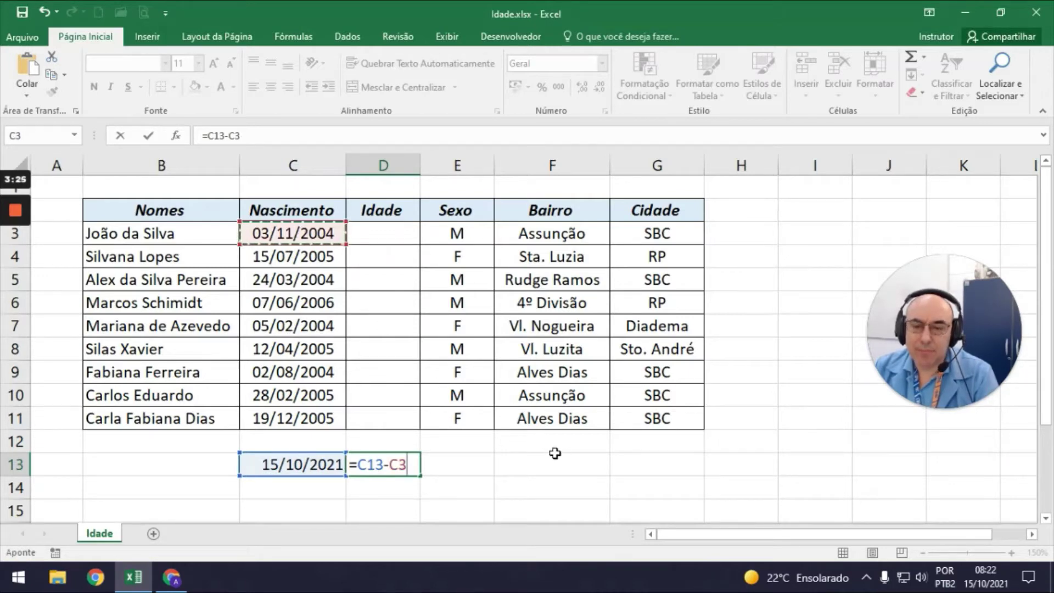
{"action": "key", "text": "Return"}
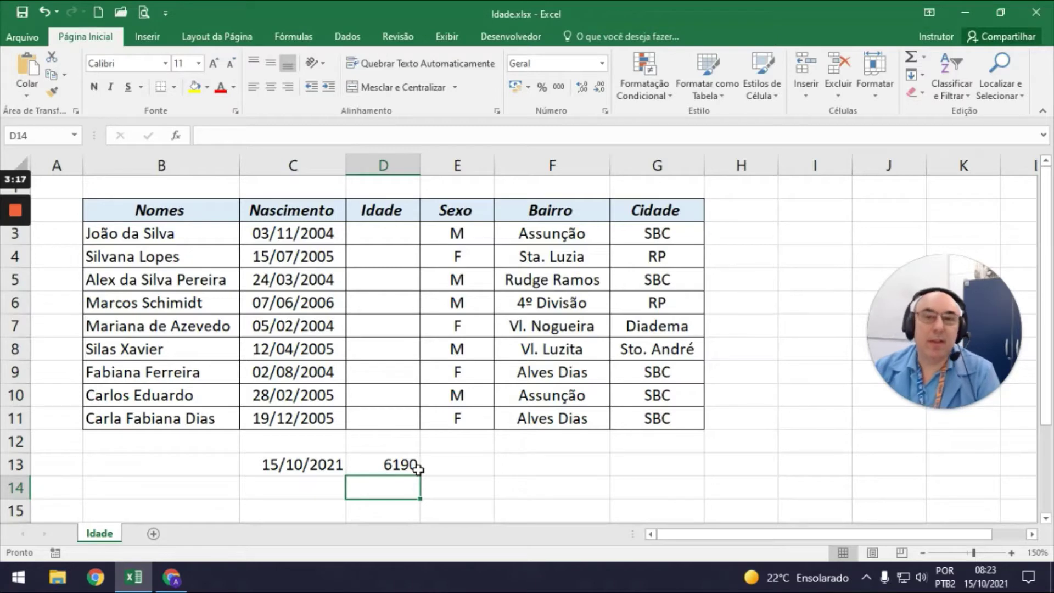
Label the 6190 result 'dias de vida' in E13 and left-align it
{"action": "left_click", "coordinate": [449, 468]}
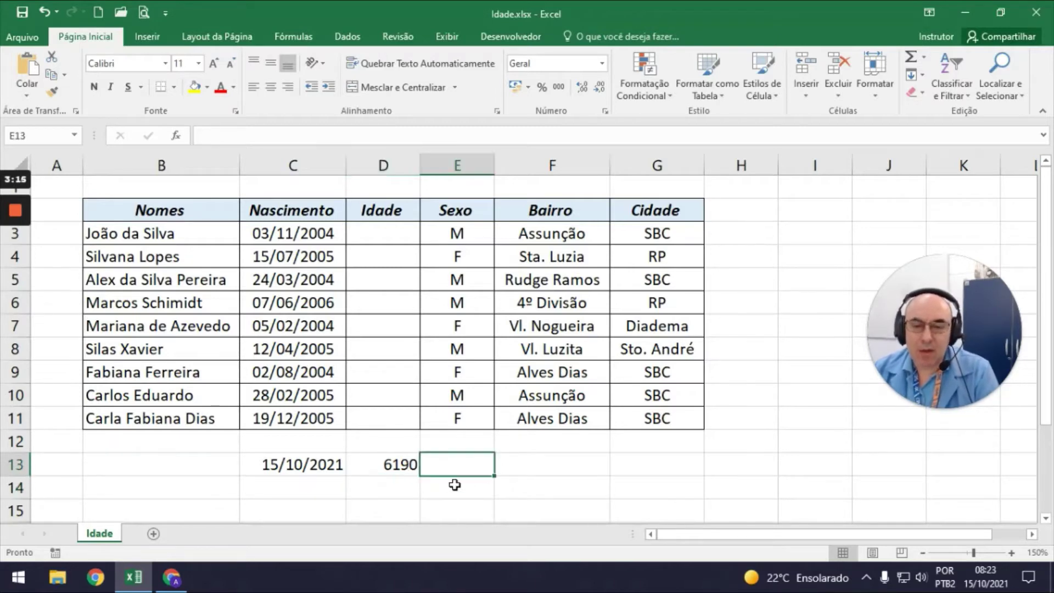
{"action": "type", "text": "dia"}
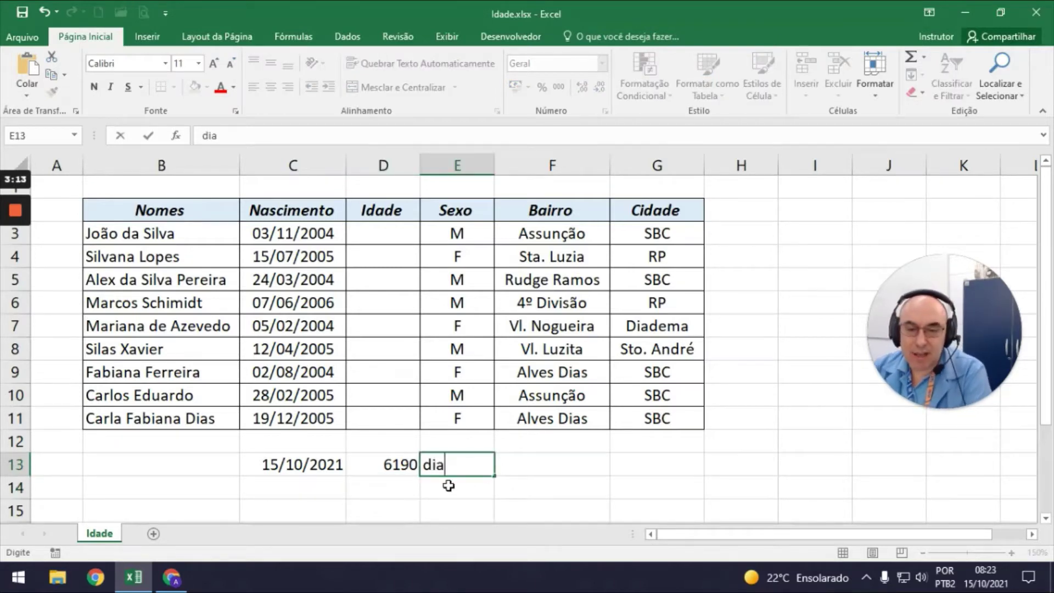
{"action": "type", "text": "s"}
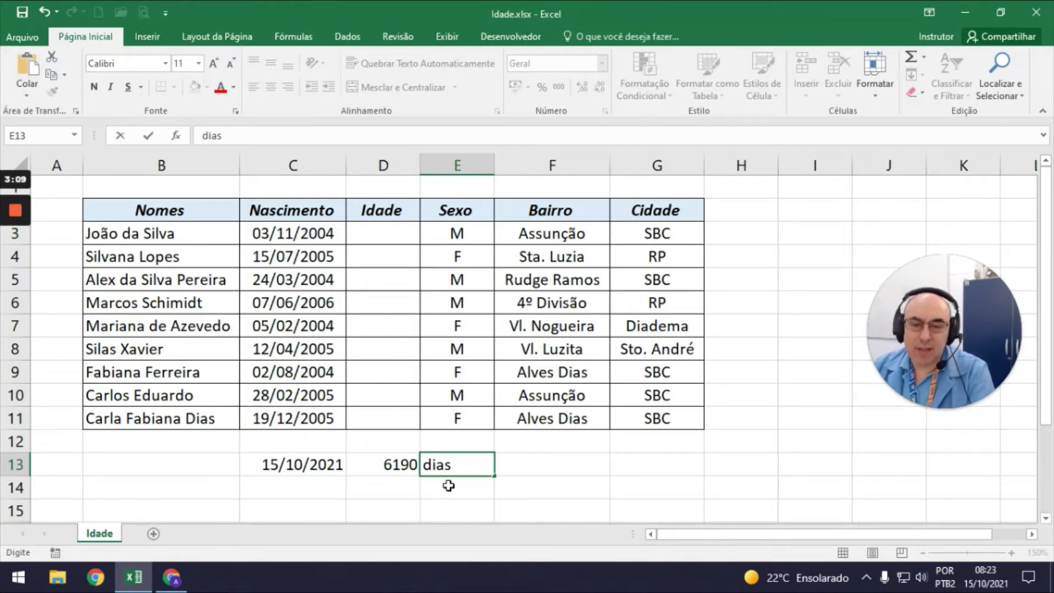
{"action": "key", "text": "Return"}
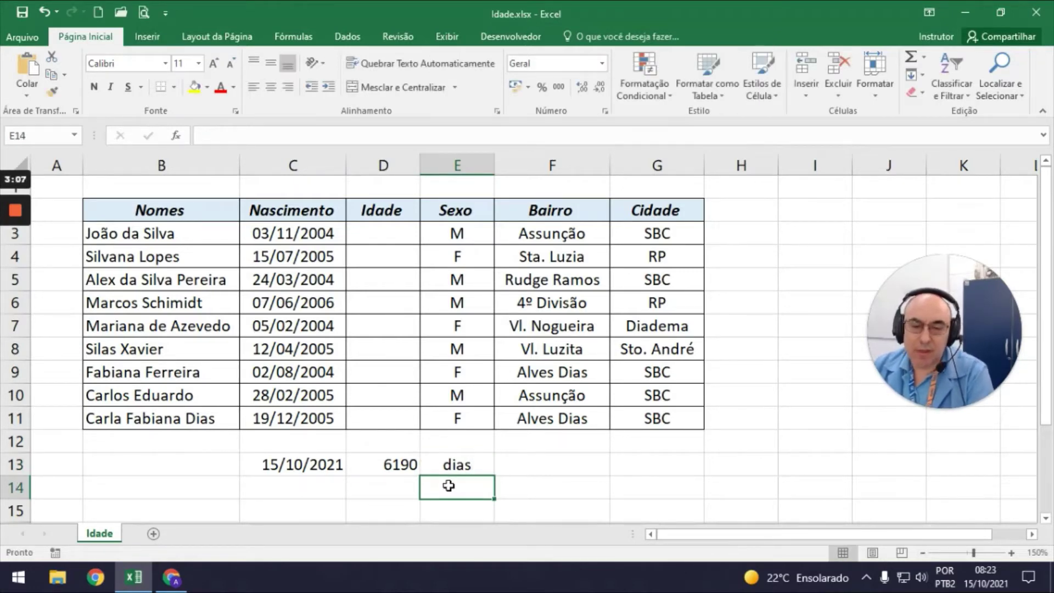
{"action": "key", "text": "Up"}
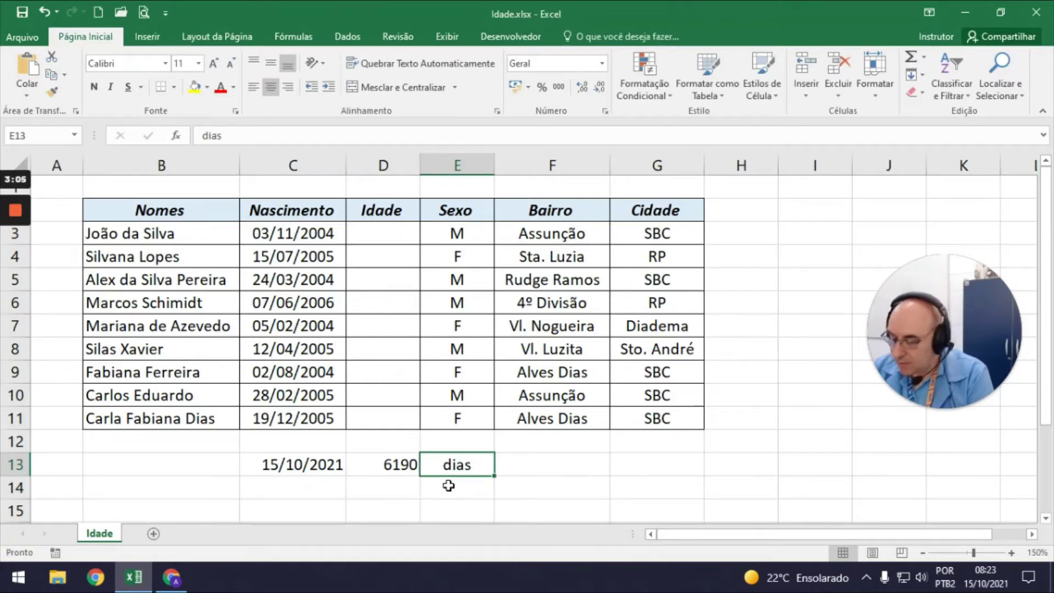
{"action": "key", "text": "F2"}
{"action": "type", "text": " de vi"}
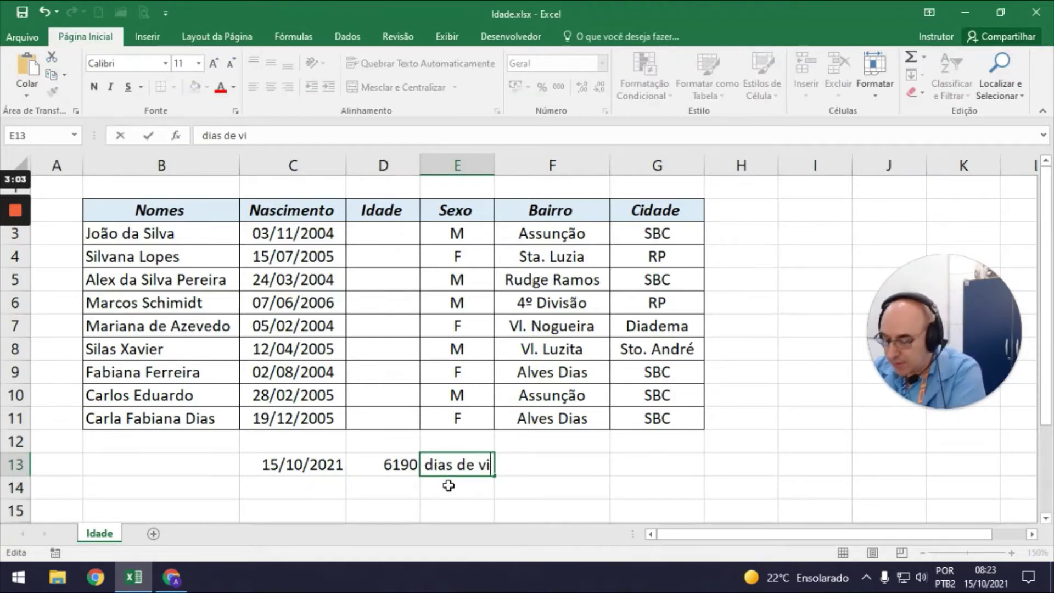
{"action": "type", "text": "da"}
{"action": "key", "text": "Return"}
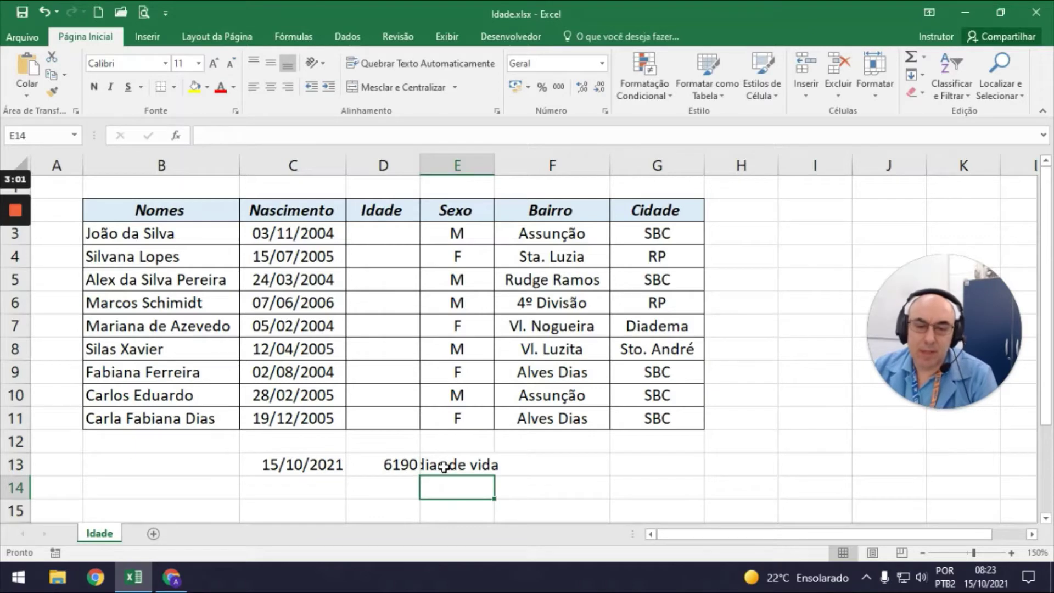
{"action": "left_click", "coordinate": [457, 462]}
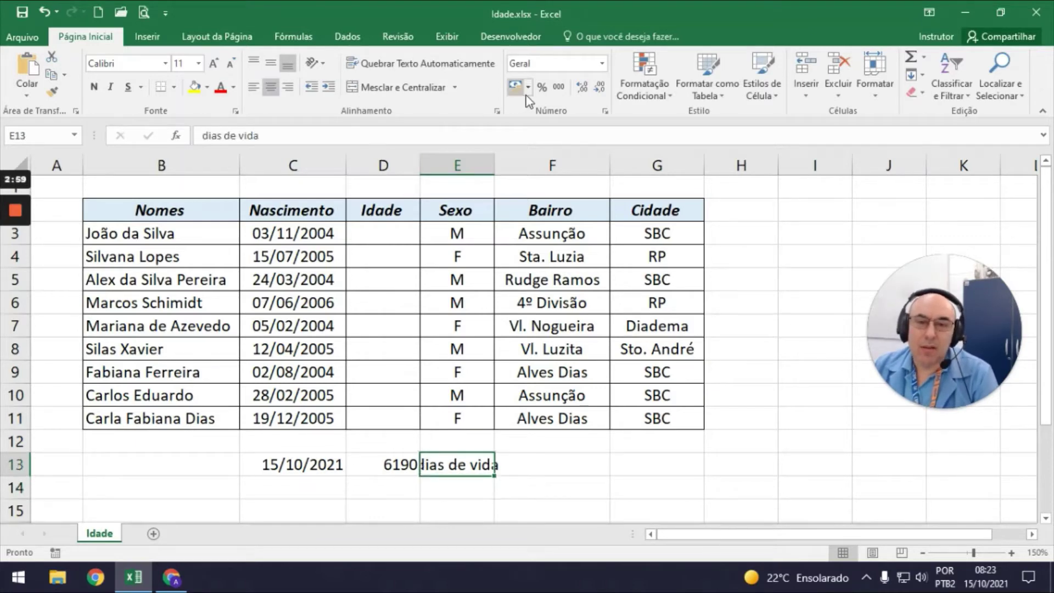
{"action": "left_click", "coordinate": [254, 87]}
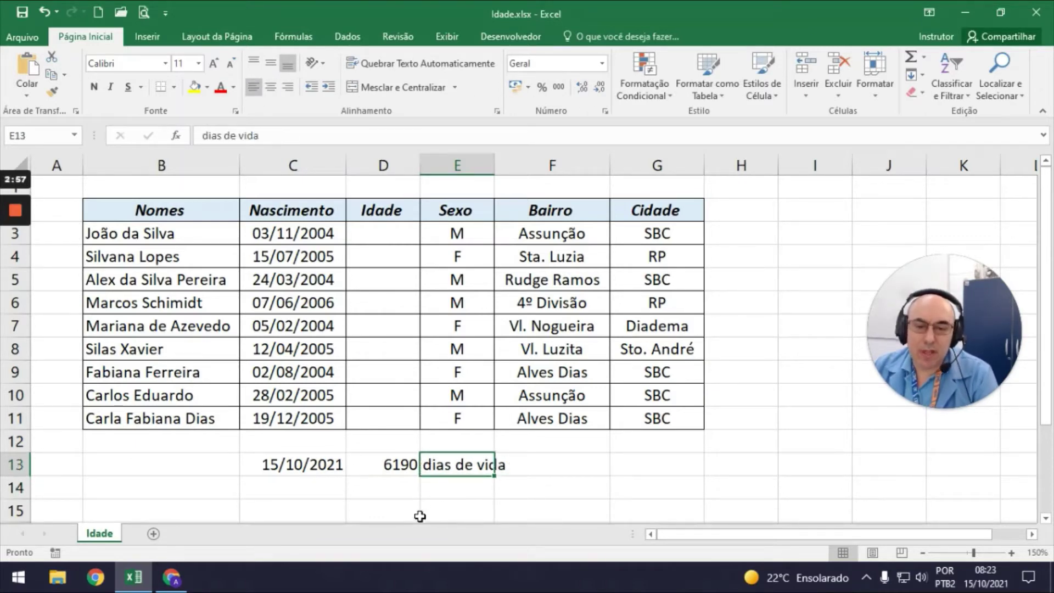
Add the label 'anos' in E14 and begin a formula in D14
{"action": "left_click", "coordinate": [377, 487]}
{"action": "left_click", "coordinate": [431, 492]}
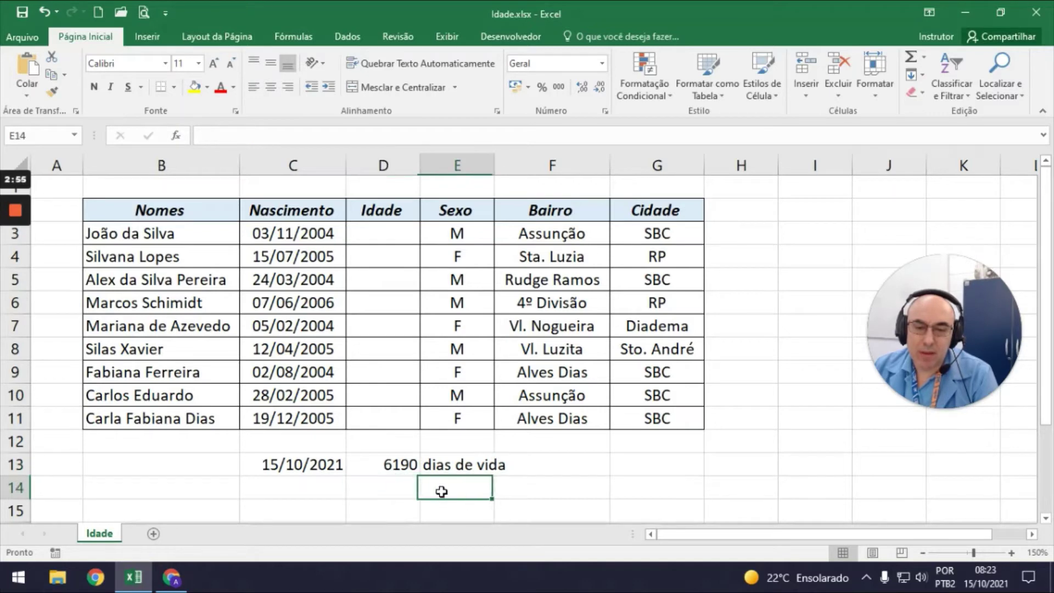
{"action": "type", "text": "ano"}
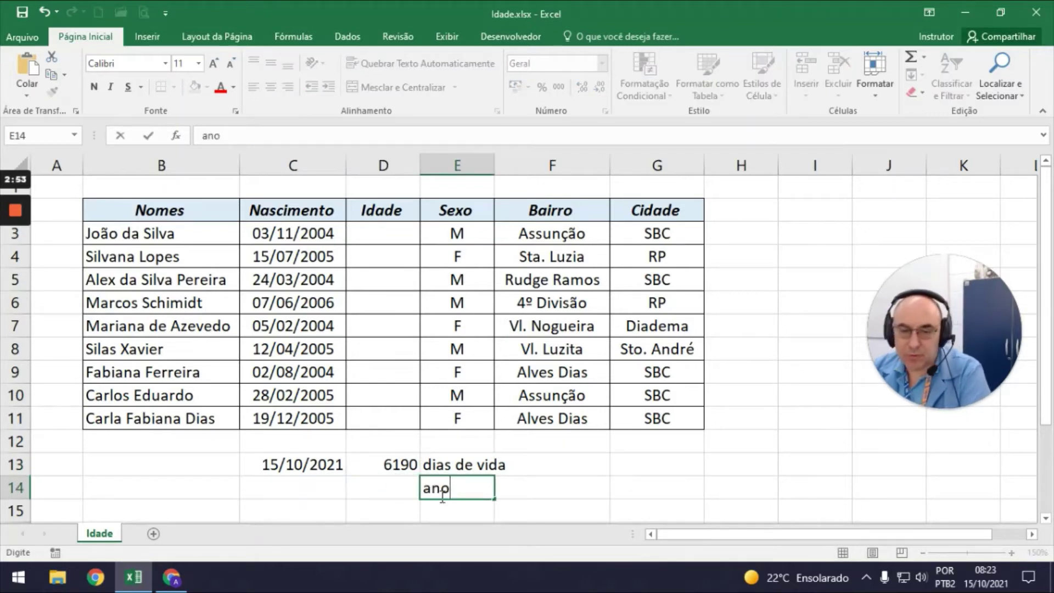
{"action": "type", "text": "s"}
{"action": "key", "text": "Left"}
{"action": "left_click", "coordinate": [441, 495]}
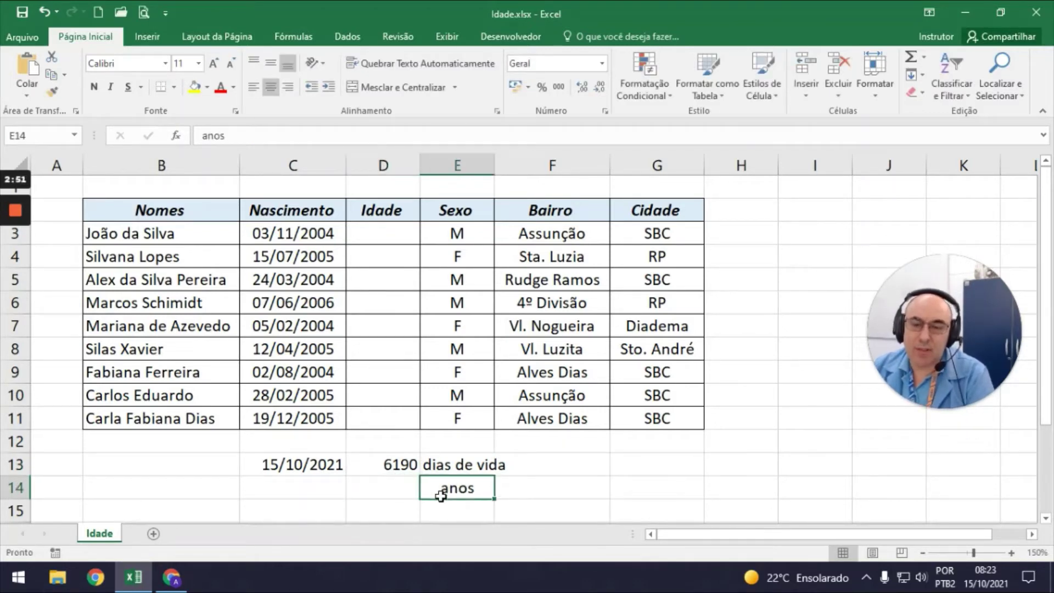
{"action": "left_click", "coordinate": [393, 489]}
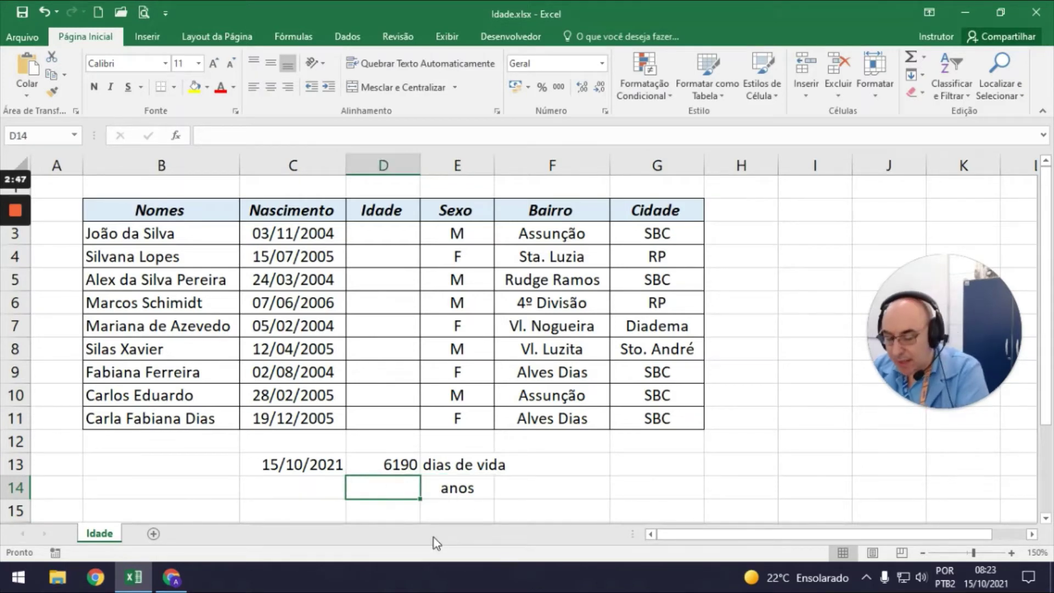
{"action": "type", "text": "="}
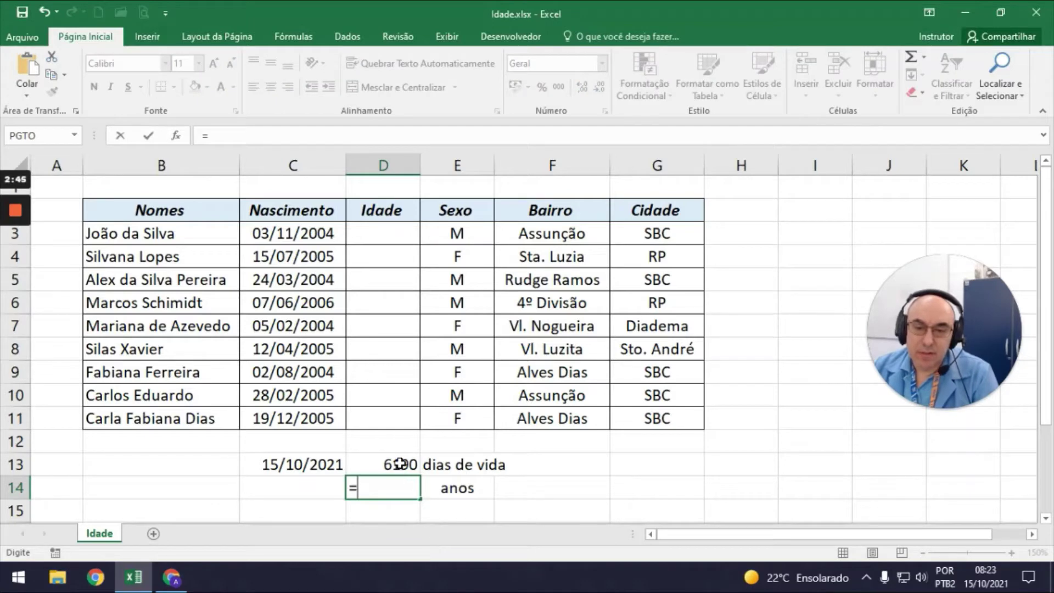
Make D14 =D13/365,25, converting the days into 16,9473 years
{"action": "left_click", "coordinate": [400, 464]}
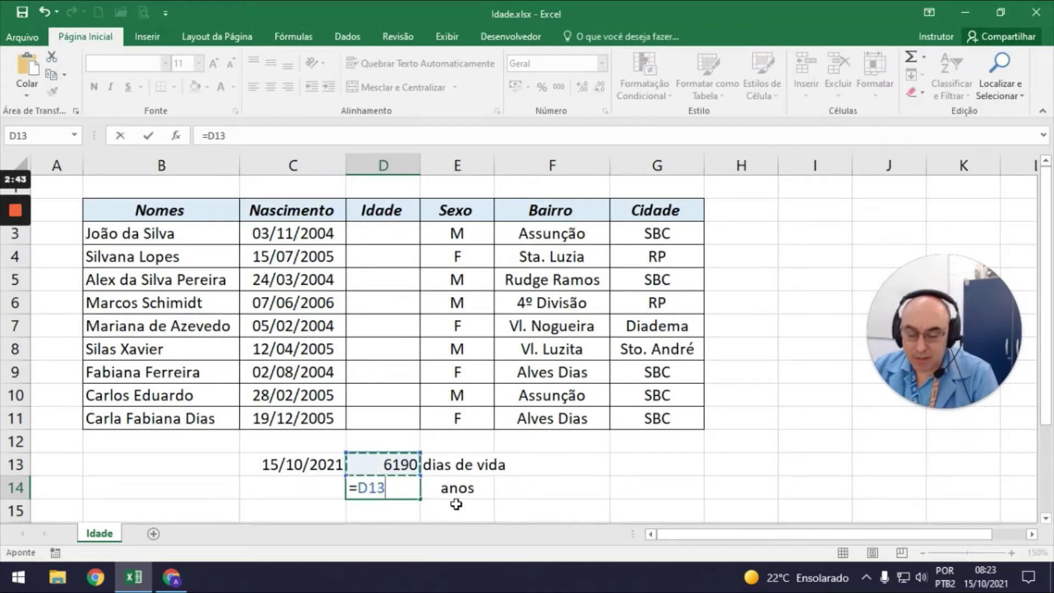
{"action": "type", "text": "/"}
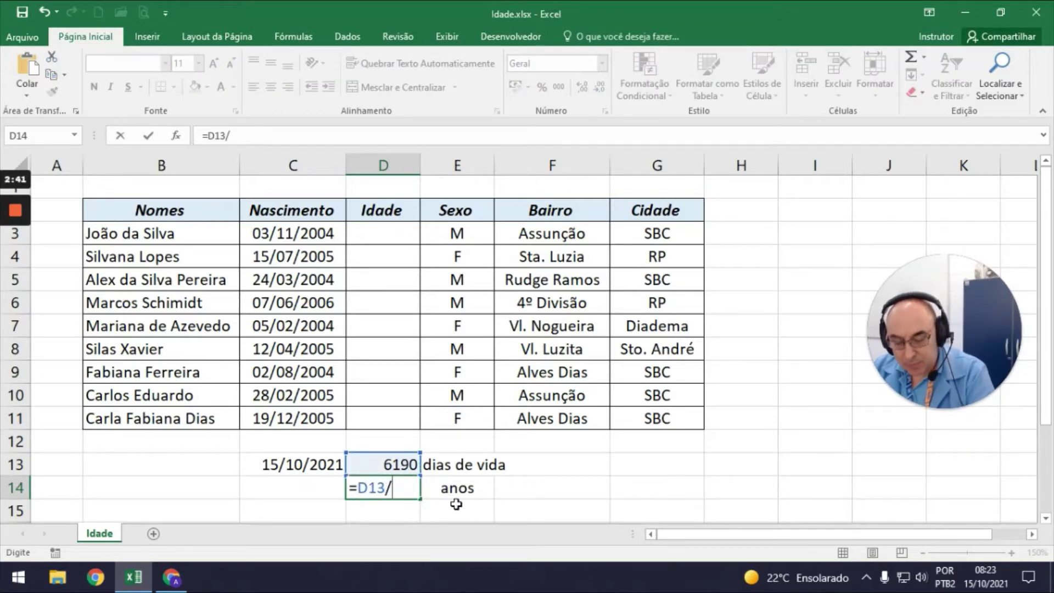
{"action": "type", "text": "365,2"}
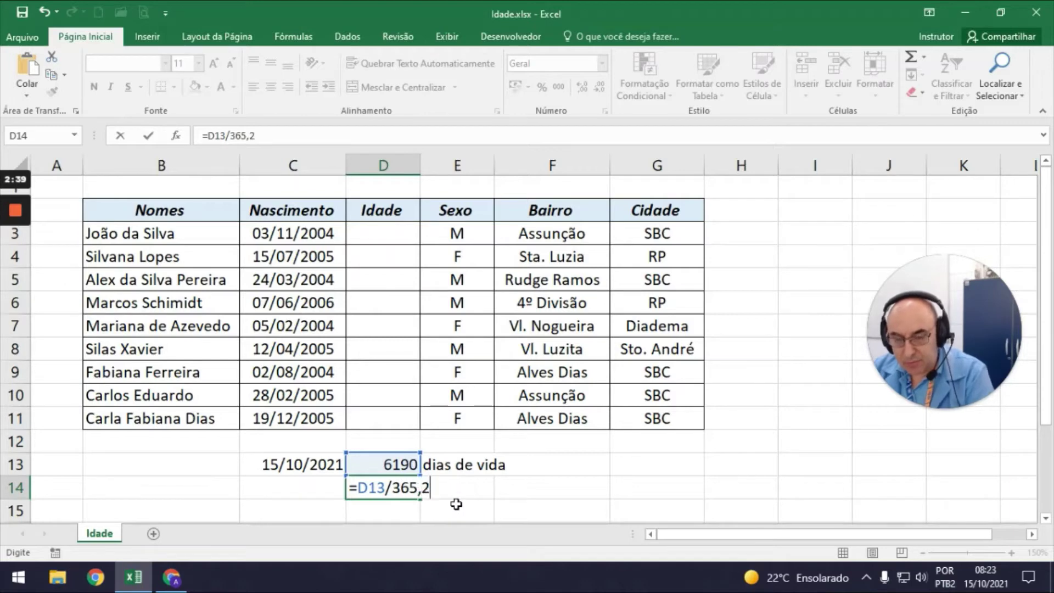
{"action": "type", "text": "5"}
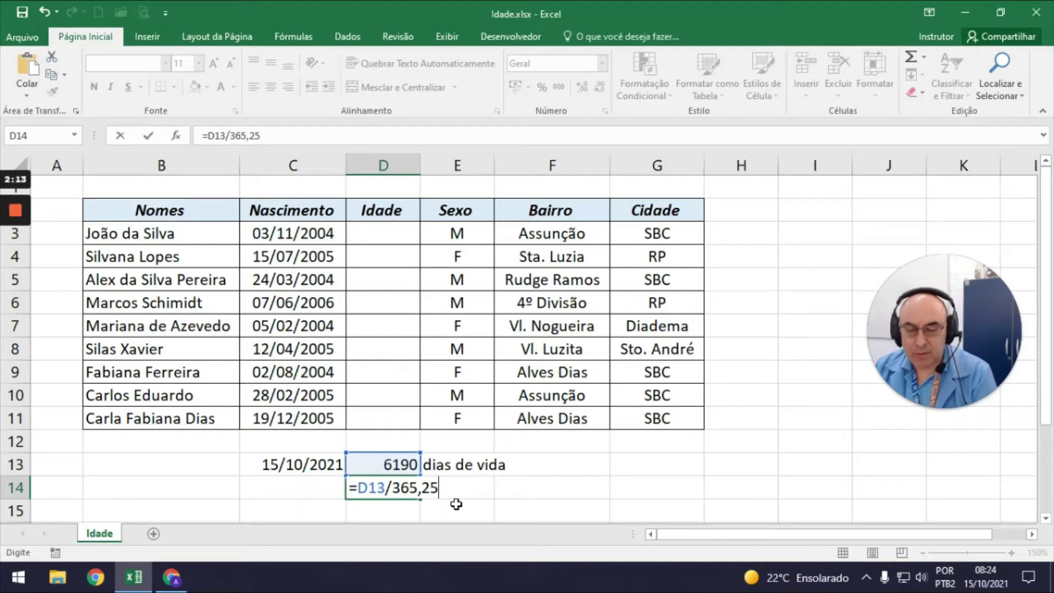
{"action": "key", "text": "Return"}
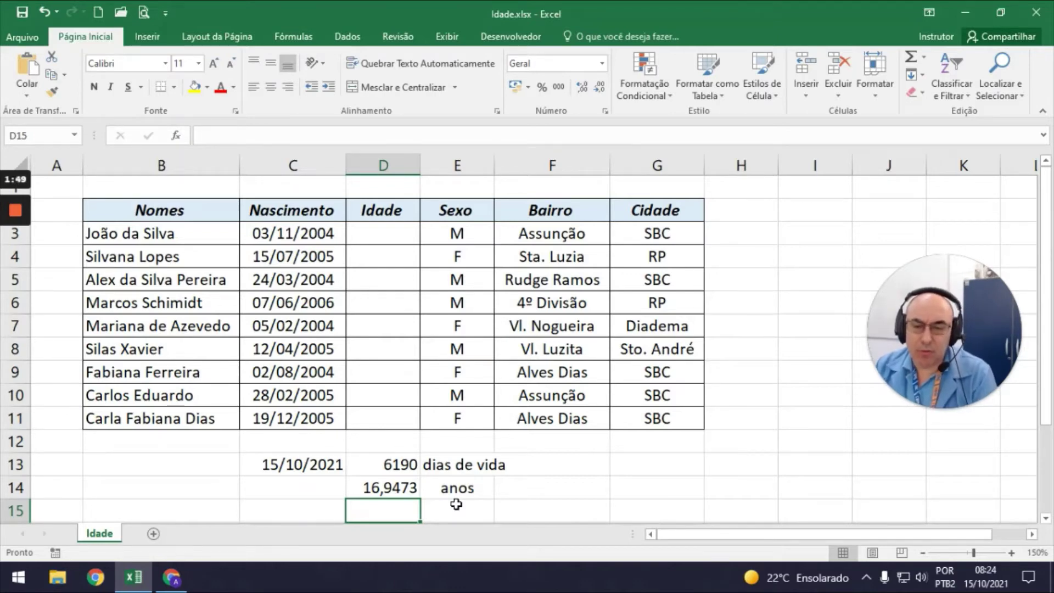
{"action": "left_click", "coordinate": [388, 486]}
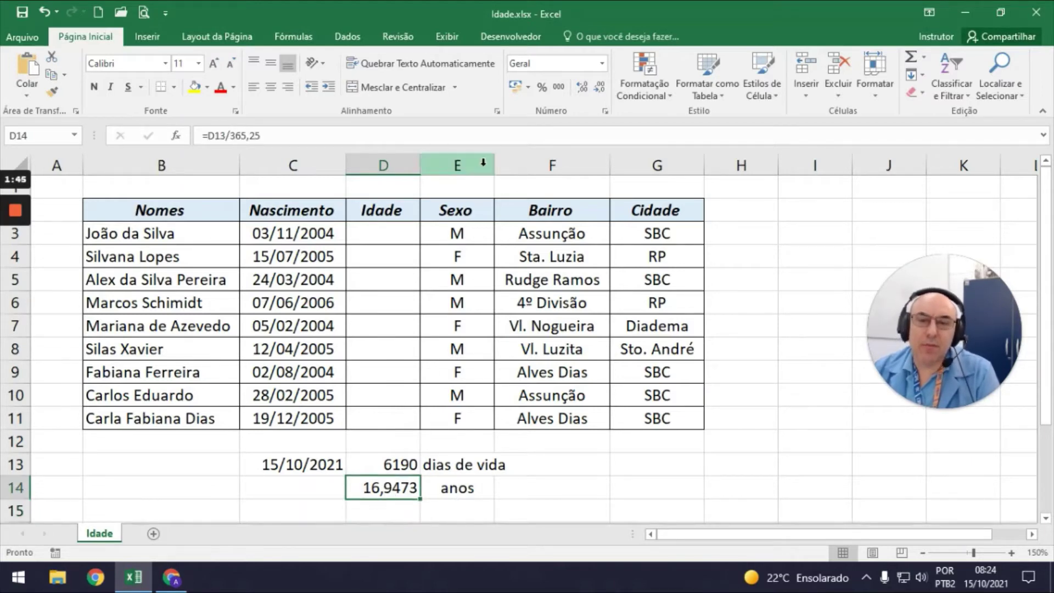
{"action": "left_click", "coordinate": [602, 88]}
{"action": "left_click", "coordinate": [601, 88]}
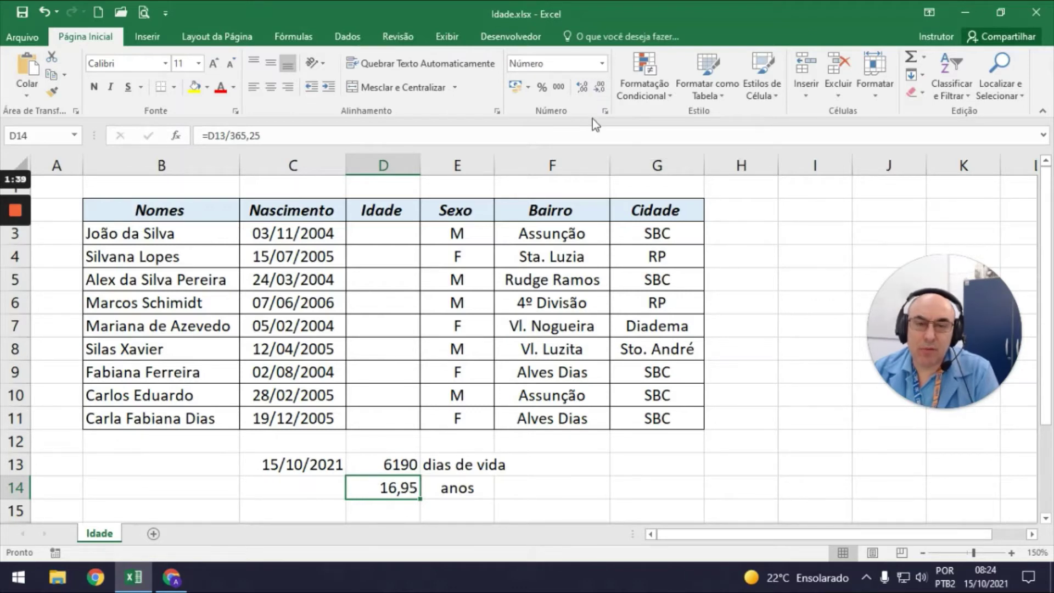
{"action": "left_click", "coordinate": [598, 89]}
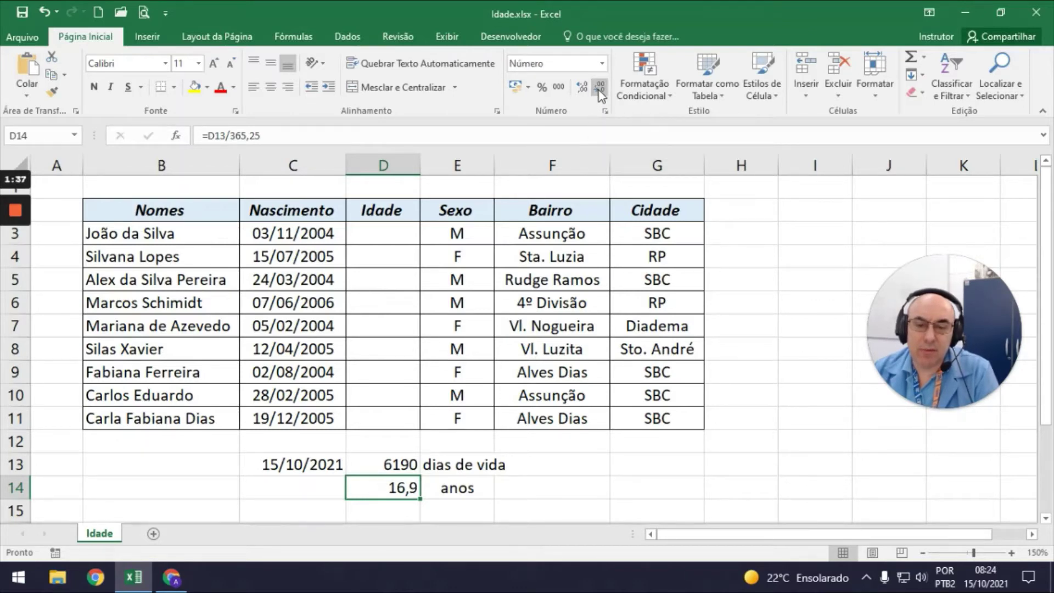
{"action": "left_click", "coordinate": [599, 89]}
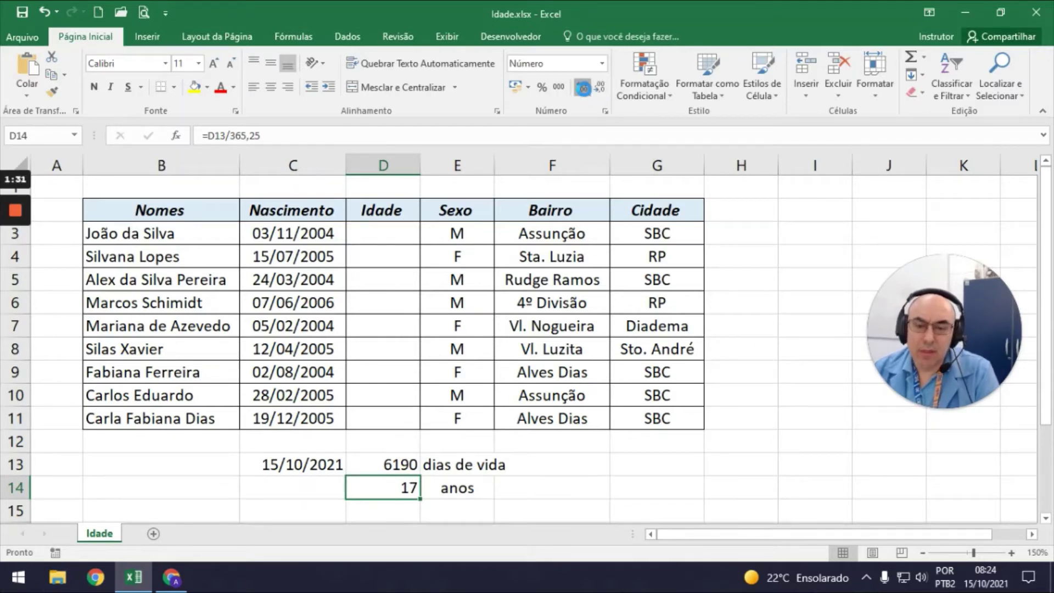
{"action": "left_click", "coordinate": [584, 91]}
{"action": "left_click", "coordinate": [584, 91]}
{"action": "left_click", "coordinate": [584, 90]}
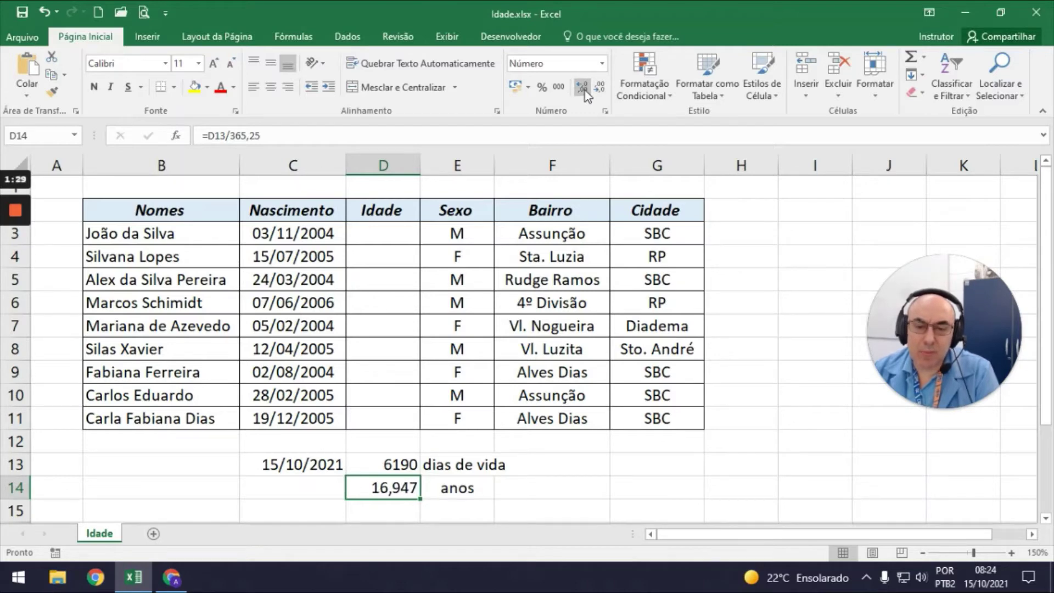
{"action": "left_click", "coordinate": [584, 91]}
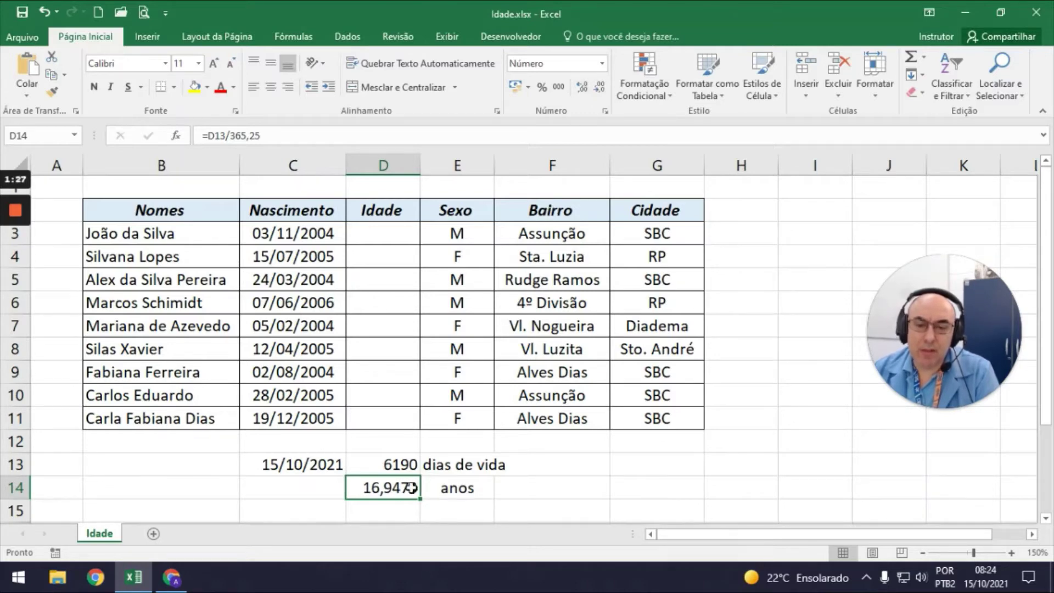
{"action": "left_click", "coordinate": [391, 509]}
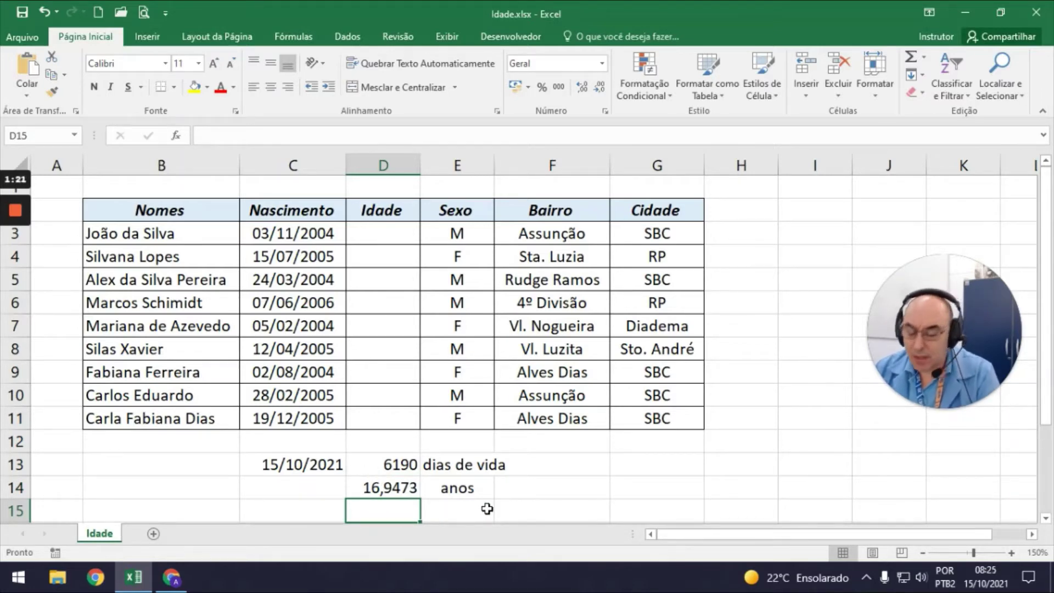
Enter =INT(D14) in D15 to get the whole-year age
{"action": "type", "text": "="}
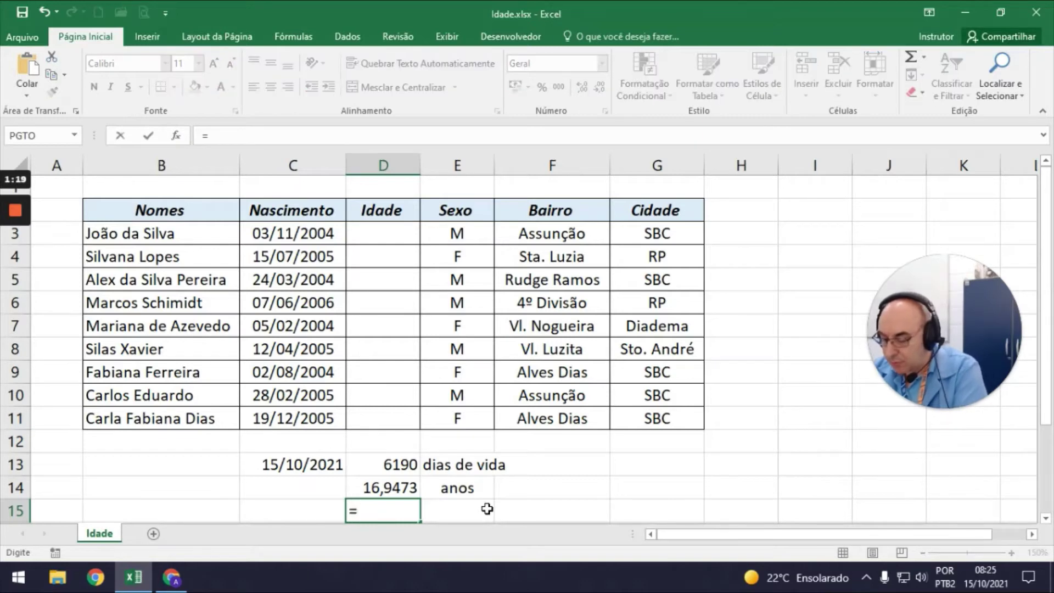
{"action": "type", "text": "int"}
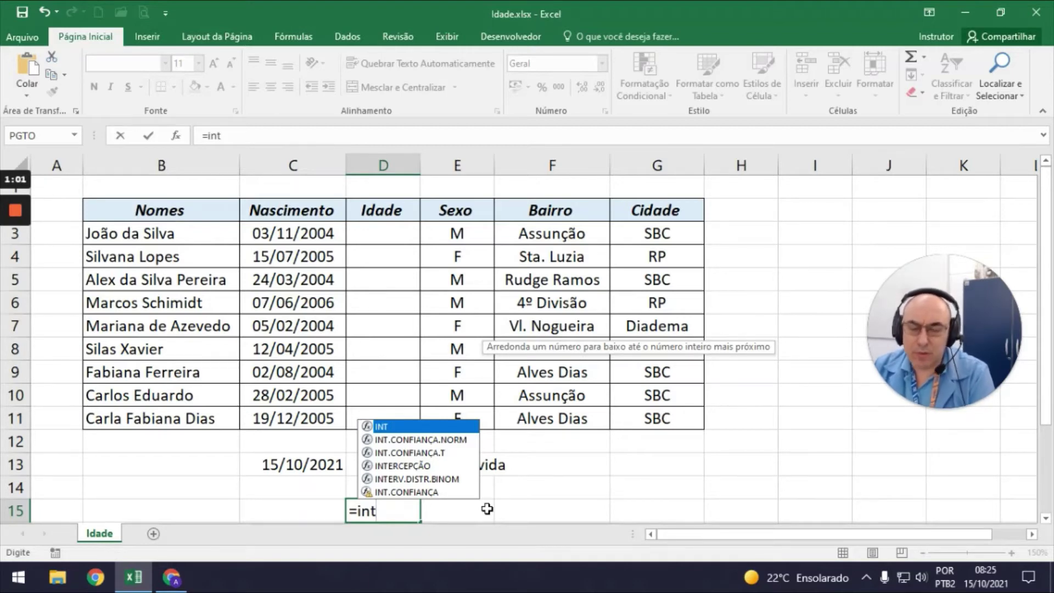
{"action": "type", "text": "("}
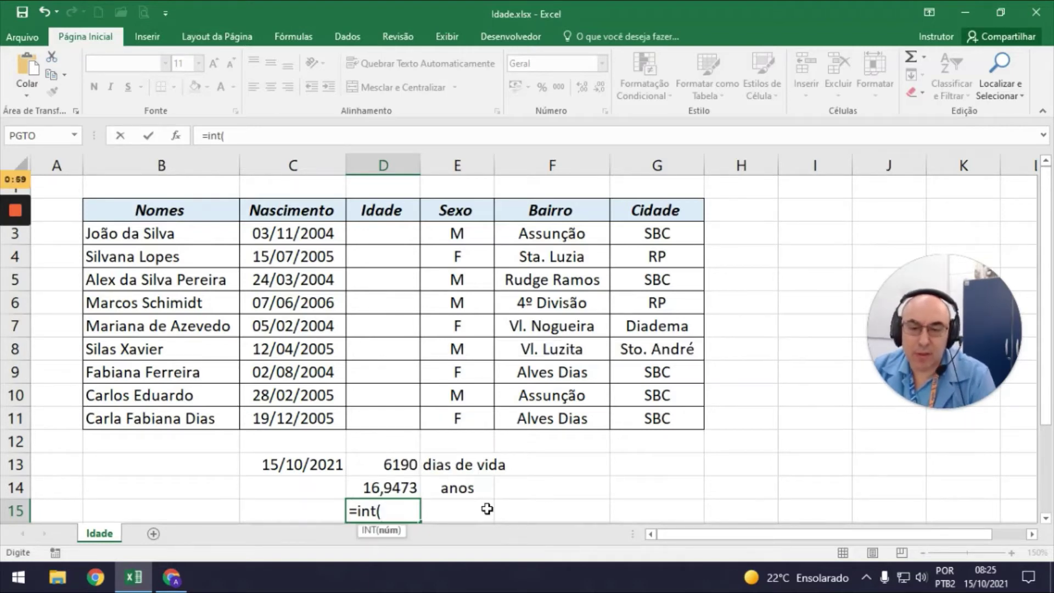
{"action": "left_click", "coordinate": [354, 490]}
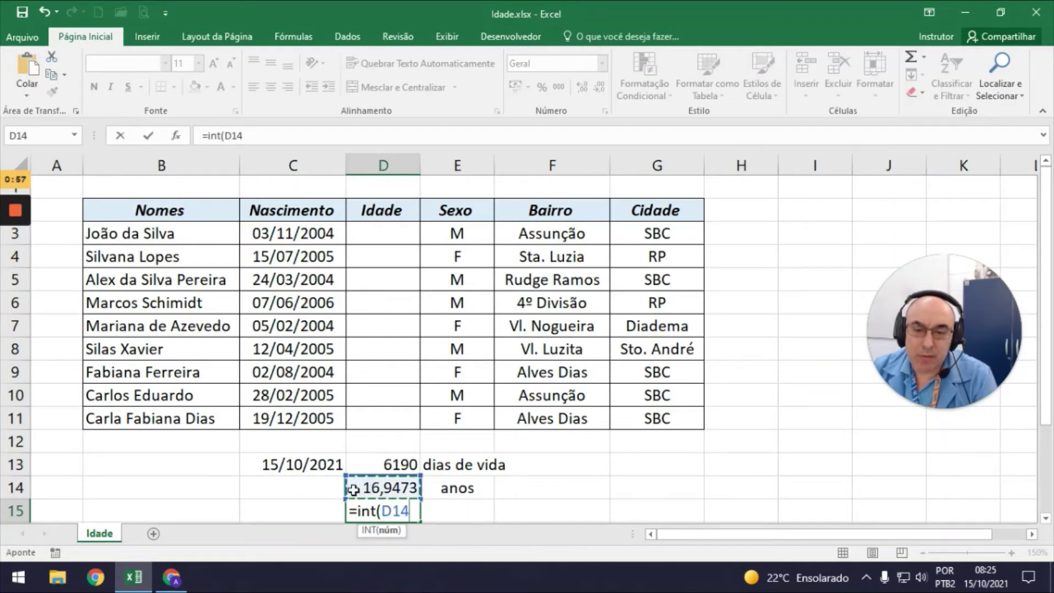
{"action": "type", "text": ")"}
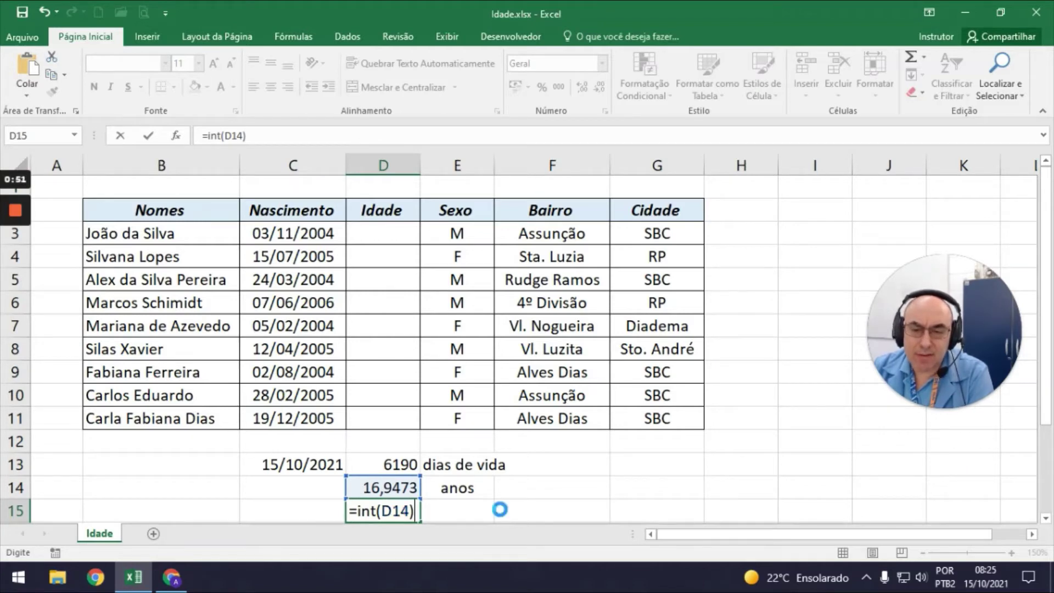
{"action": "key", "text": "Return"}
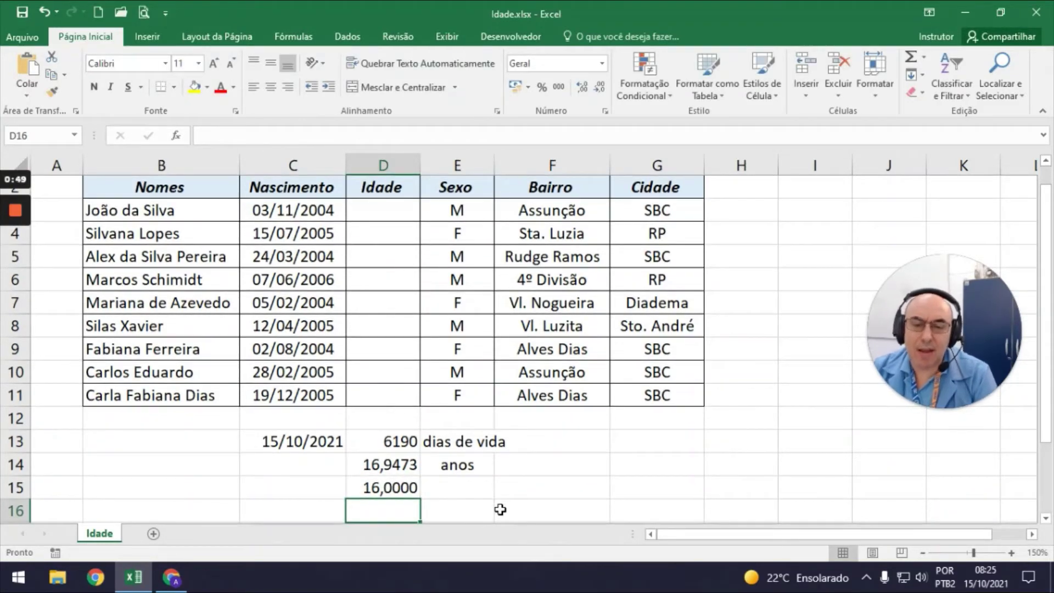
Remove the decimal places from D15 so it shows 16
{"action": "left_click", "coordinate": [379, 486]}
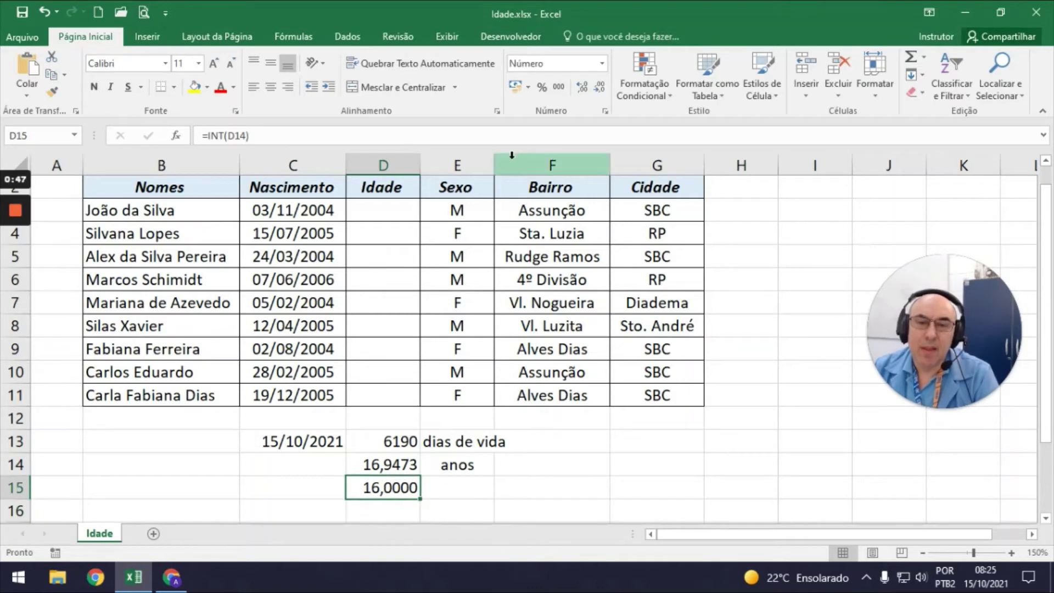
{"action": "left_click", "coordinate": [601, 88]}
{"action": "left_click", "coordinate": [601, 88]}
{"action": "left_click", "coordinate": [601, 88]}
{"action": "left_click", "coordinate": [601, 88]}
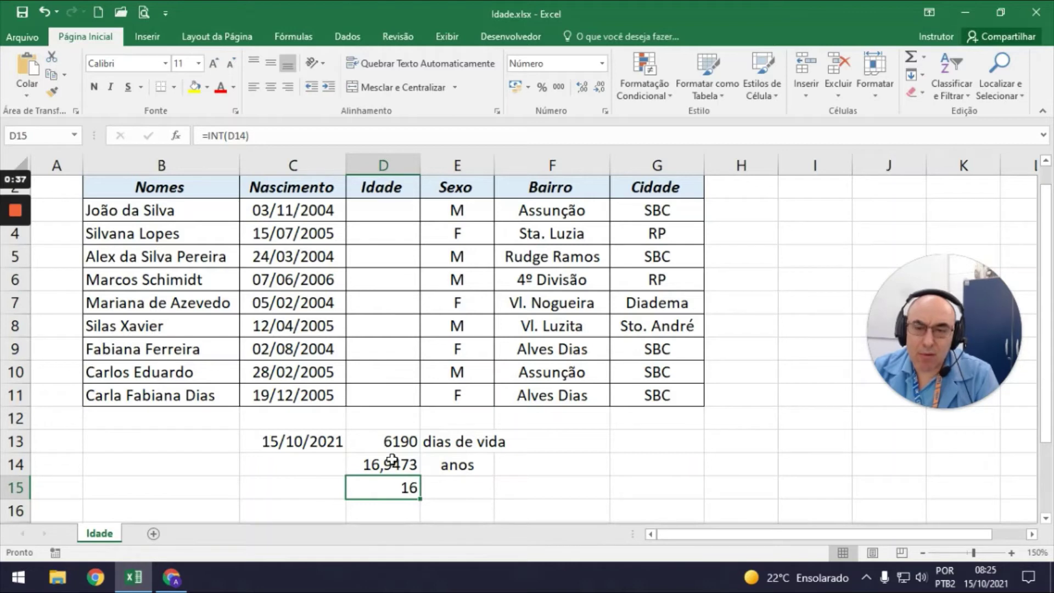
{"action": "left_click", "coordinate": [402, 212]}
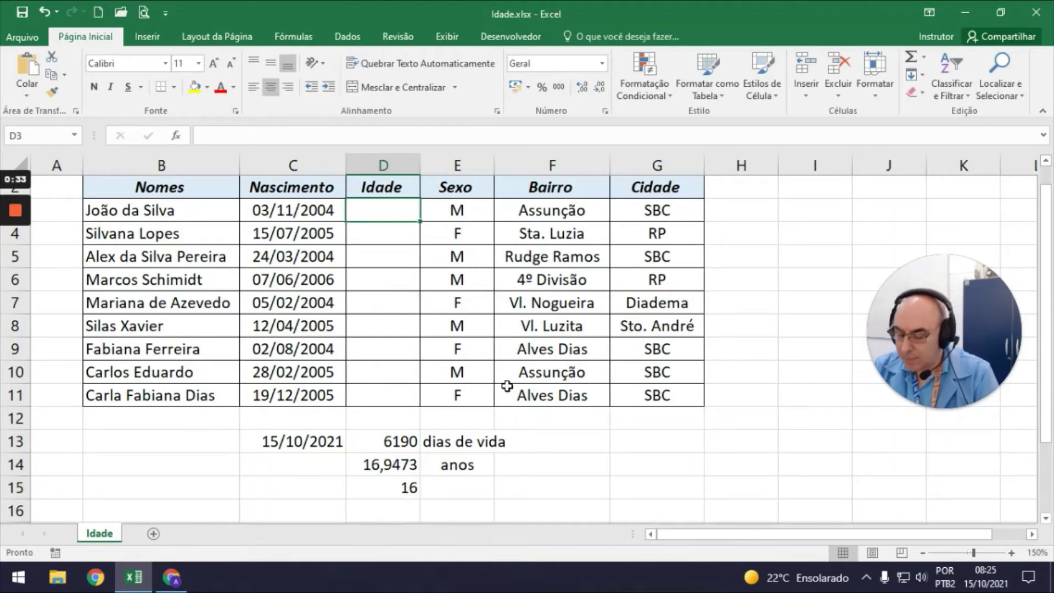
Enter =INT((HOJE()-C3)/365,25) in D3, giving the first person's age as 16
{"action": "scroll", "coordinate": [506, 386], "scroll_direction": "up", "scroll_amount": 1}
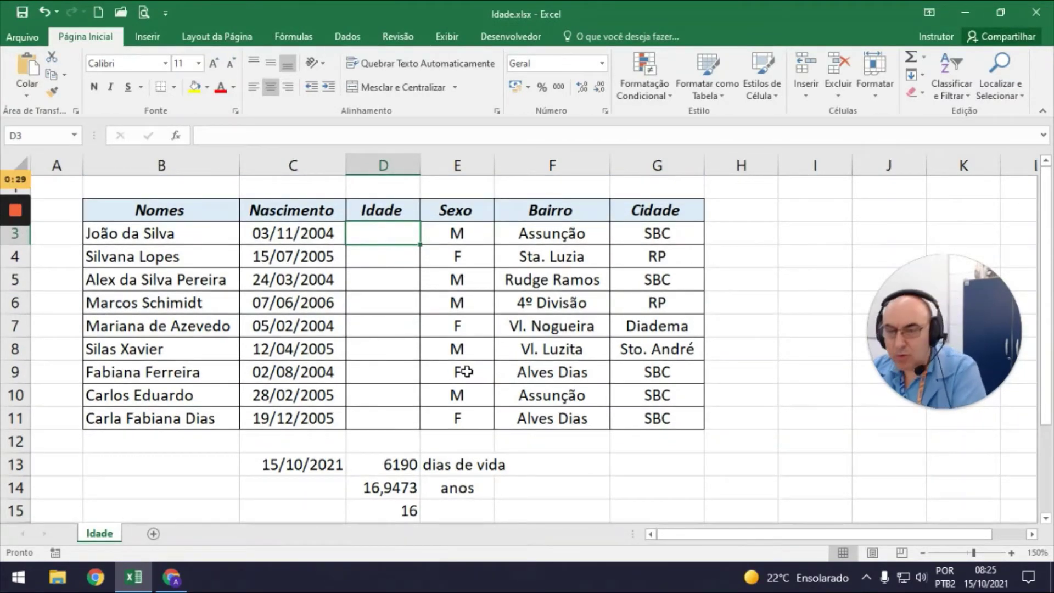
{"action": "type", "text": "="}
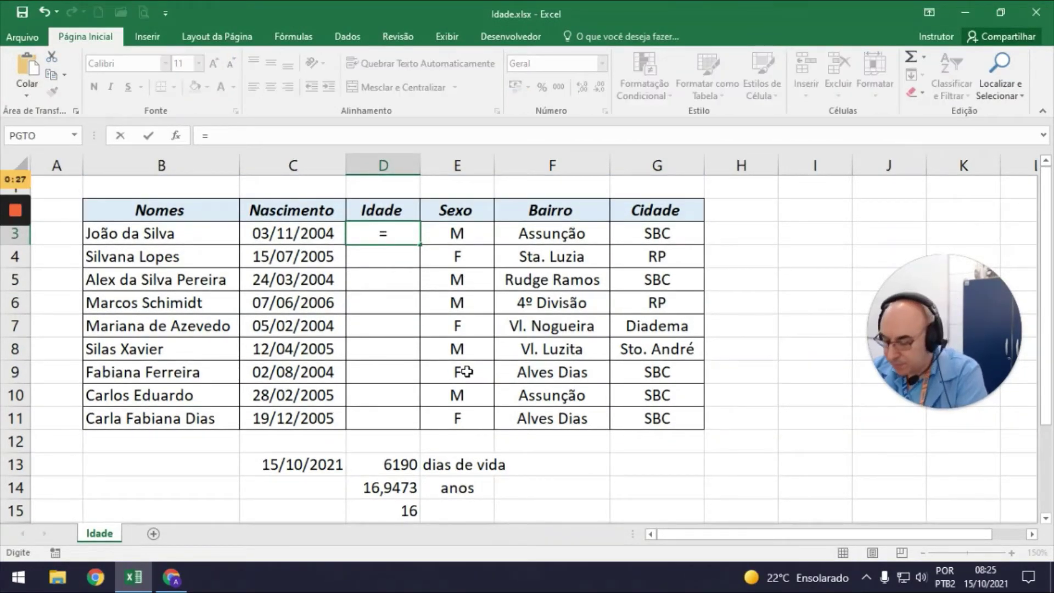
{"action": "type", "text": "in"}
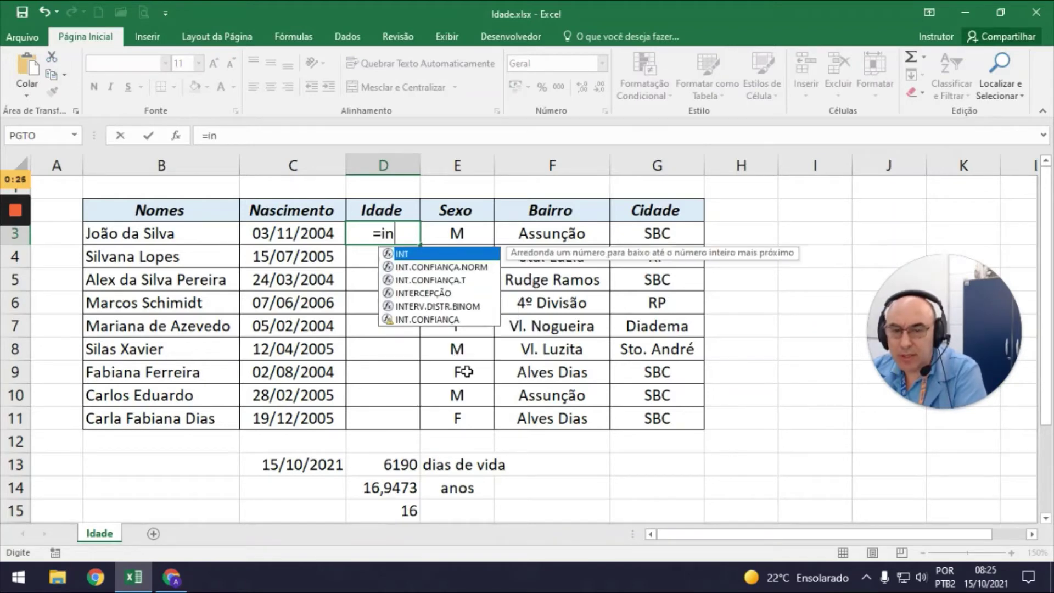
{"action": "type", "text": "t("}
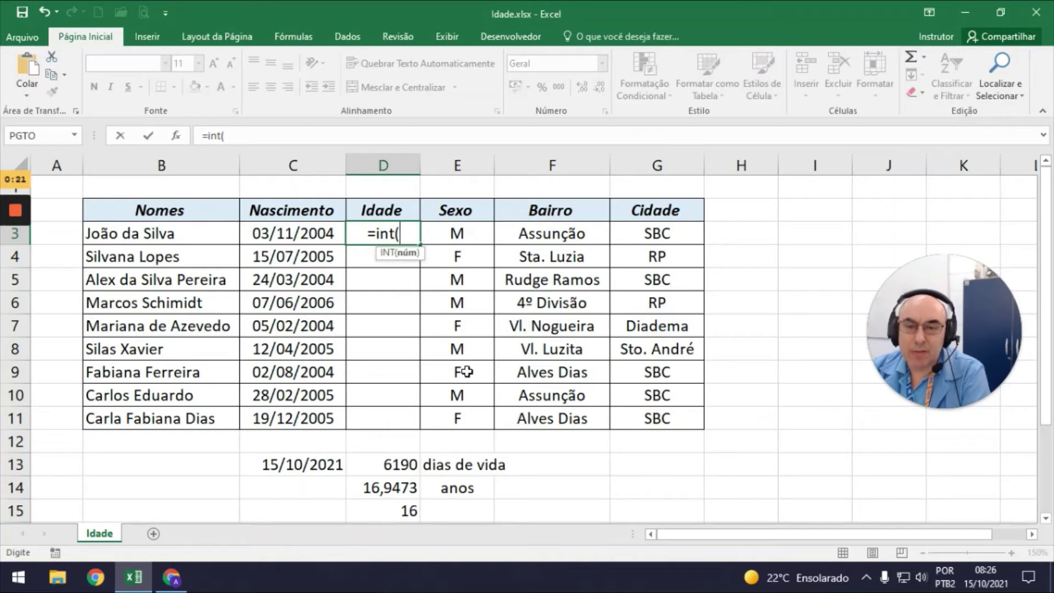
{"action": "type", "text": "("}
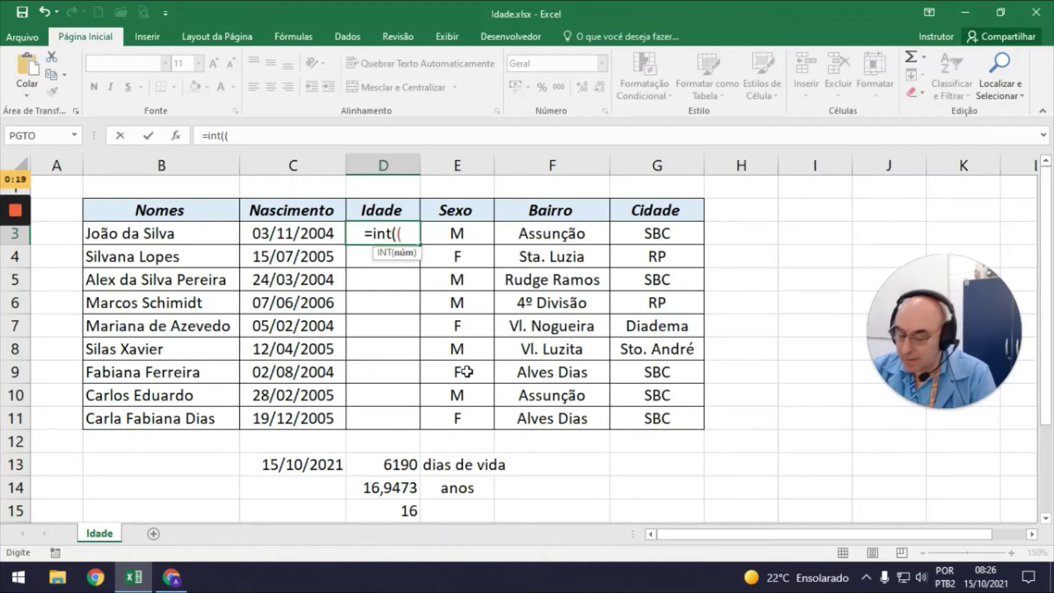
{"action": "type", "text": "hoje"}
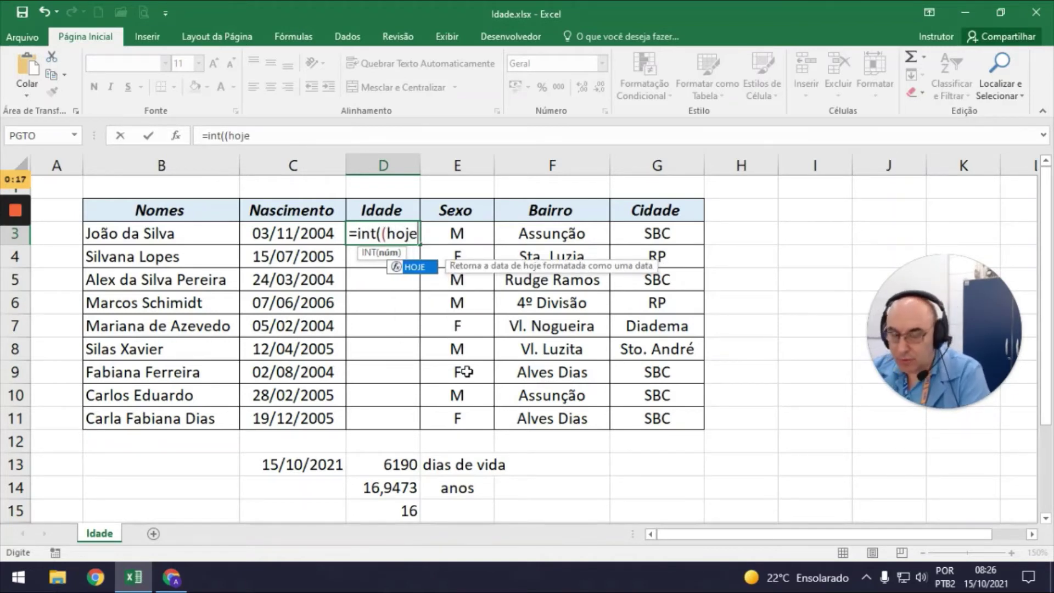
{"action": "type", "text": "()"}
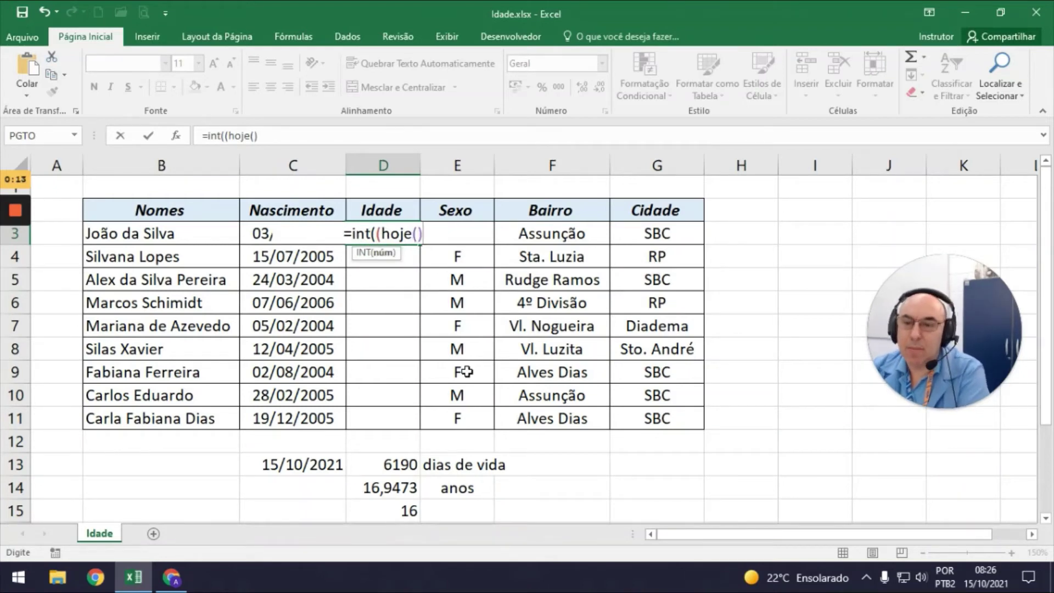
{"action": "type", "text": "-"}
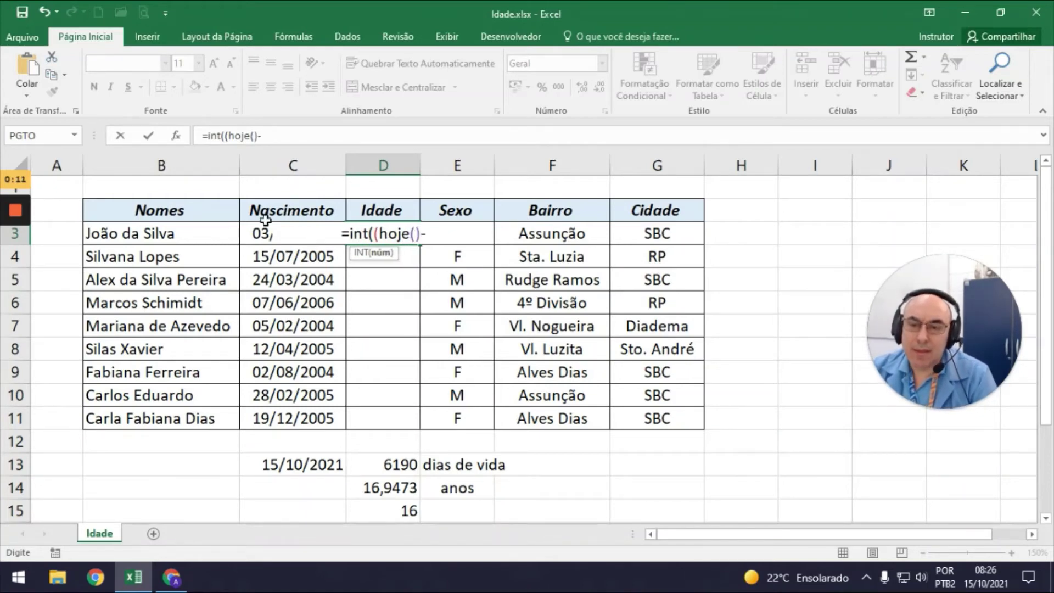
{"action": "left_click", "coordinate": [245, 233]}
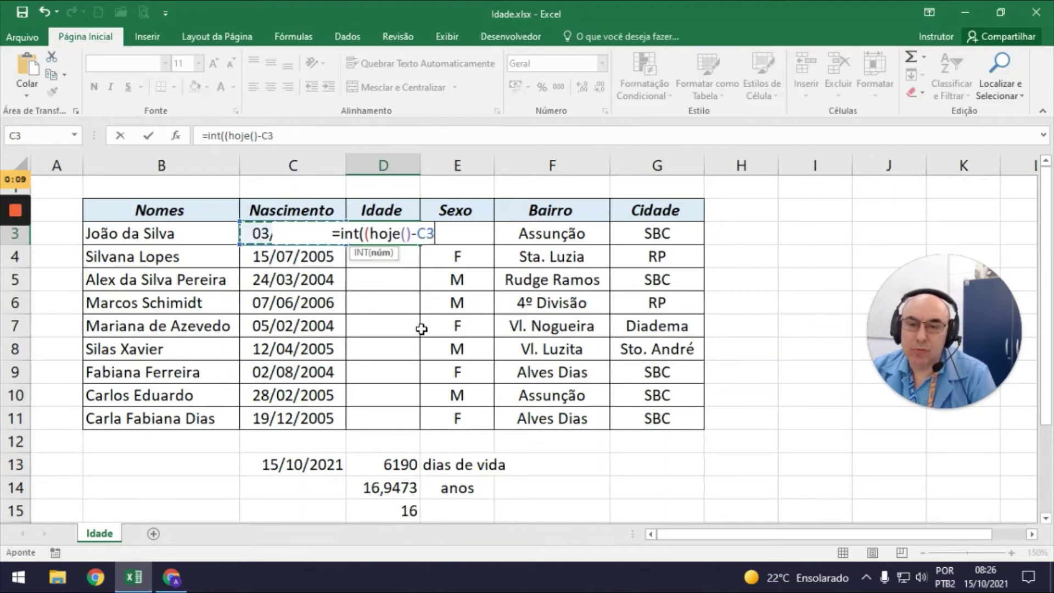
{"action": "type", "text": ")"}
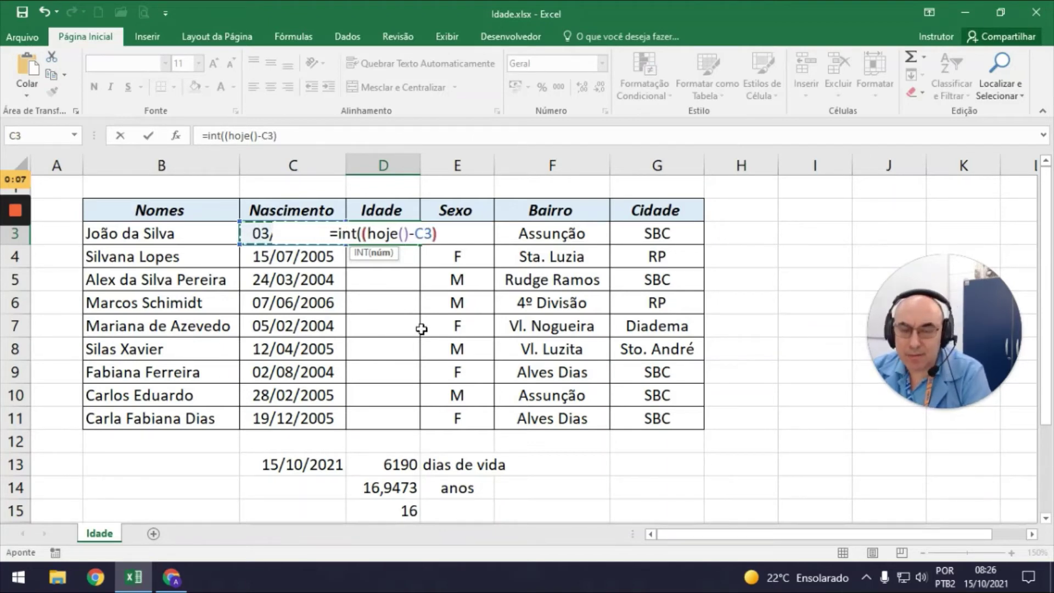
{"action": "type", "text": "/365"}
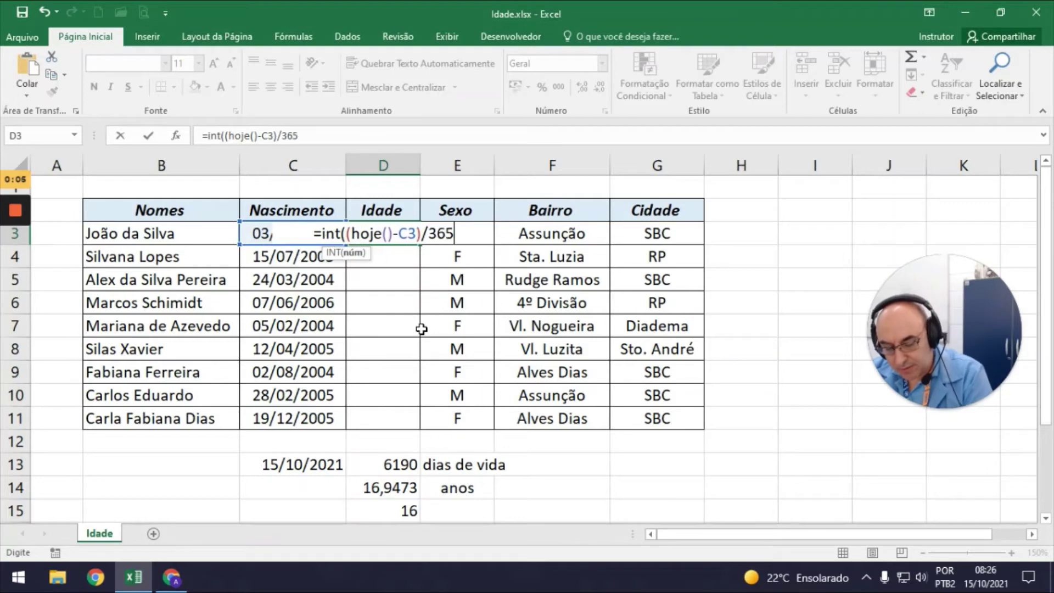
{"action": "type", "text": ",25"}
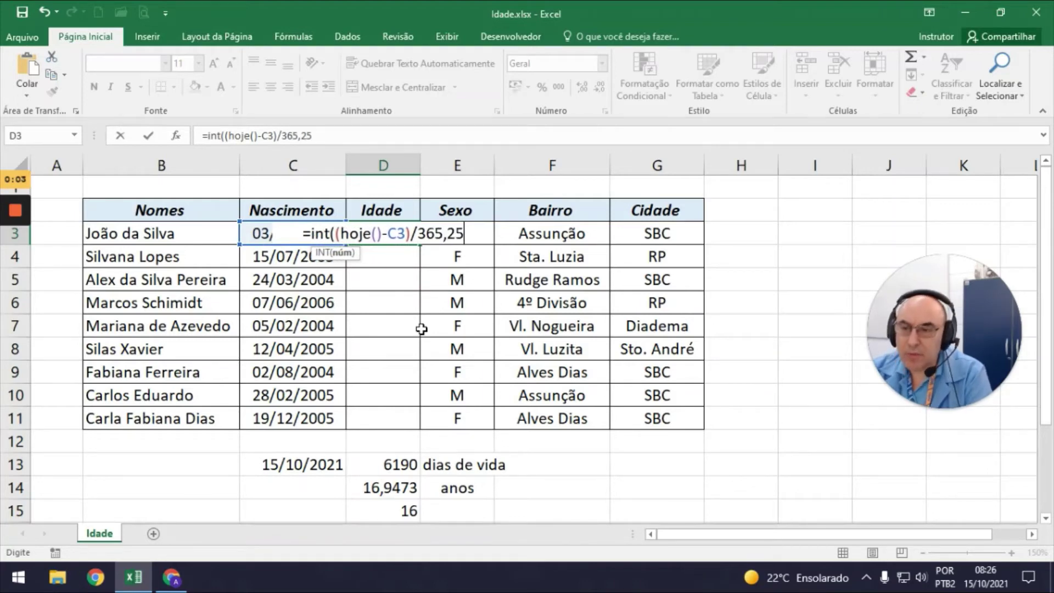
{"action": "type", "text": ")"}
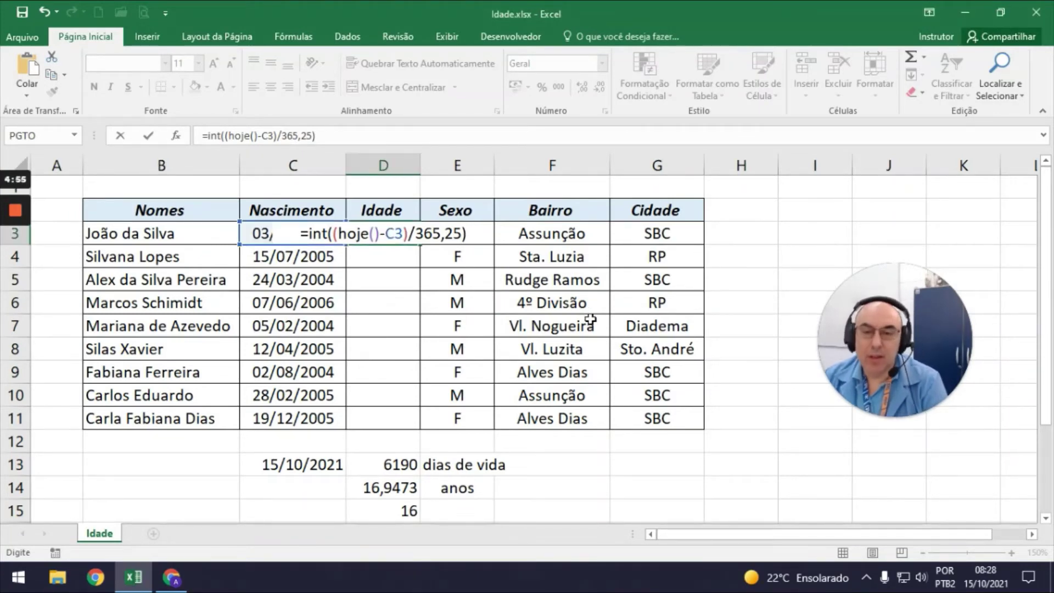
{"action": "key", "text": "Return"}
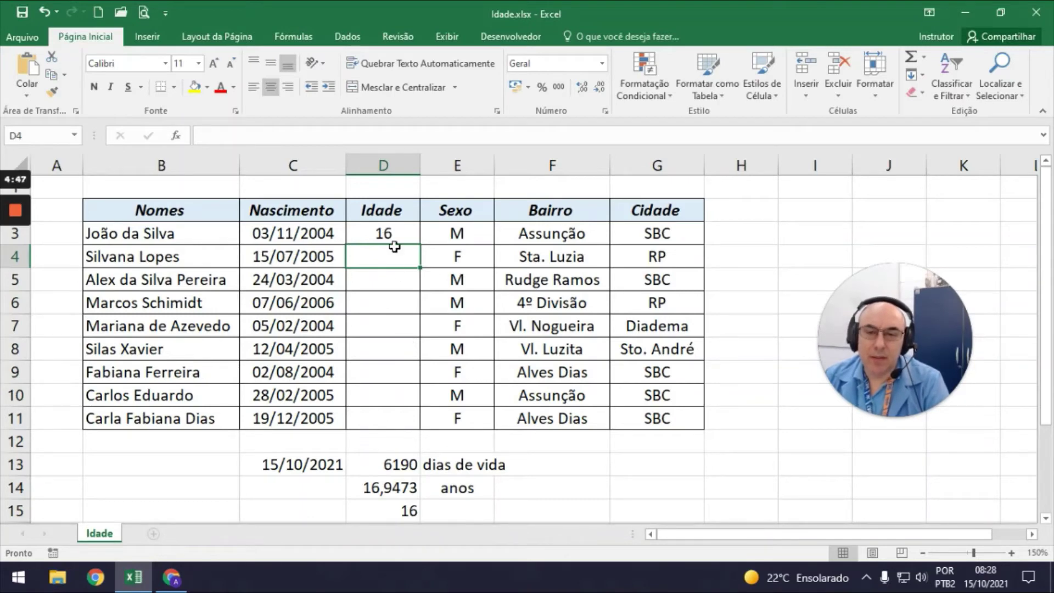
{"action": "left_click", "coordinate": [402, 235]}
{"action": "double_click", "coordinate": [401, 234]}
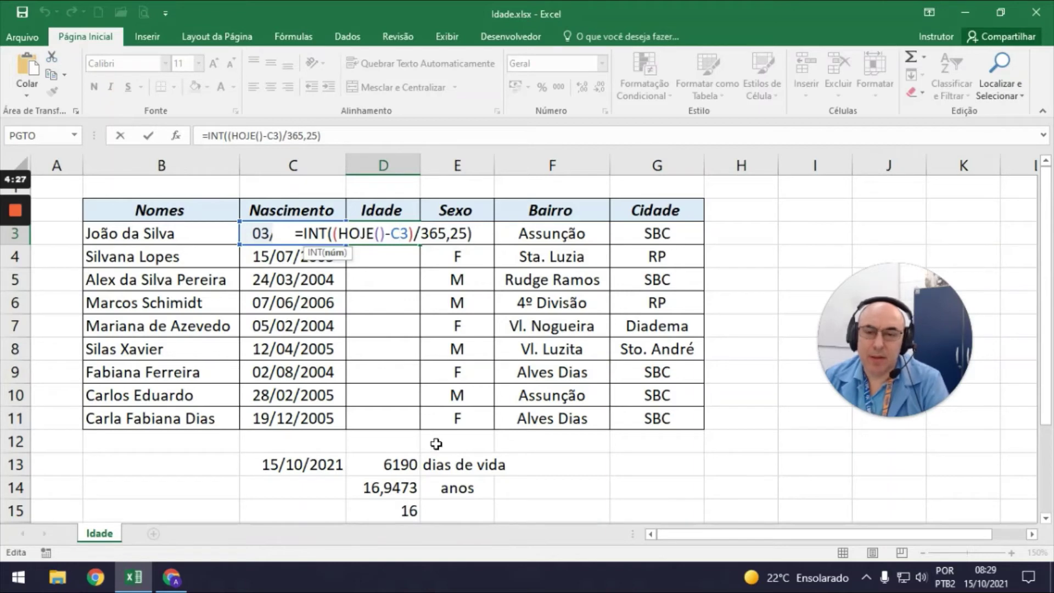
{"action": "key", "text": "Return"}
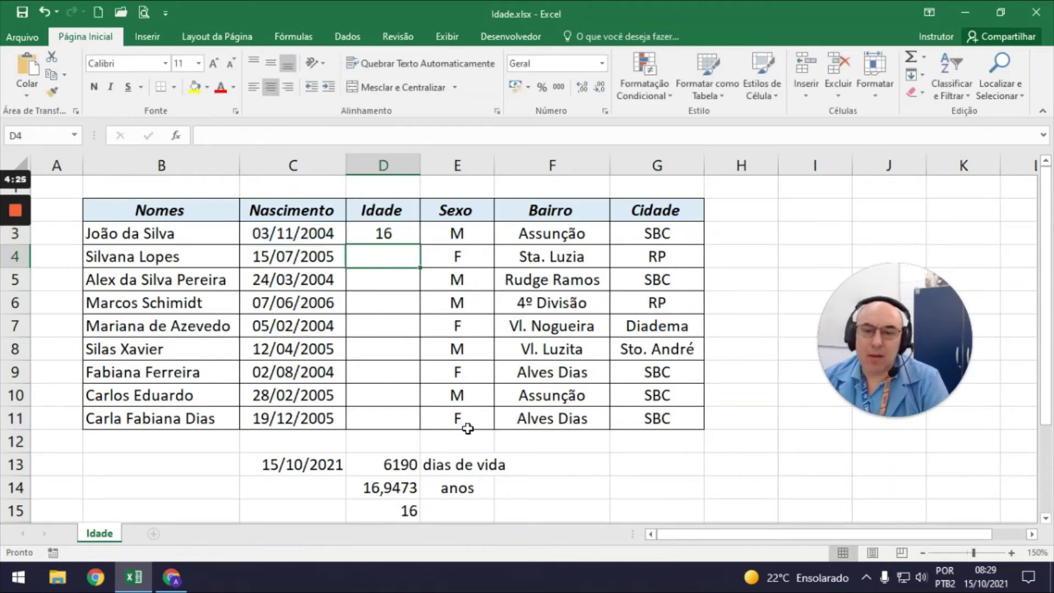
Copy the D3 age formula down to D11 for all nine people
{"action": "left_click", "coordinate": [402, 235]}
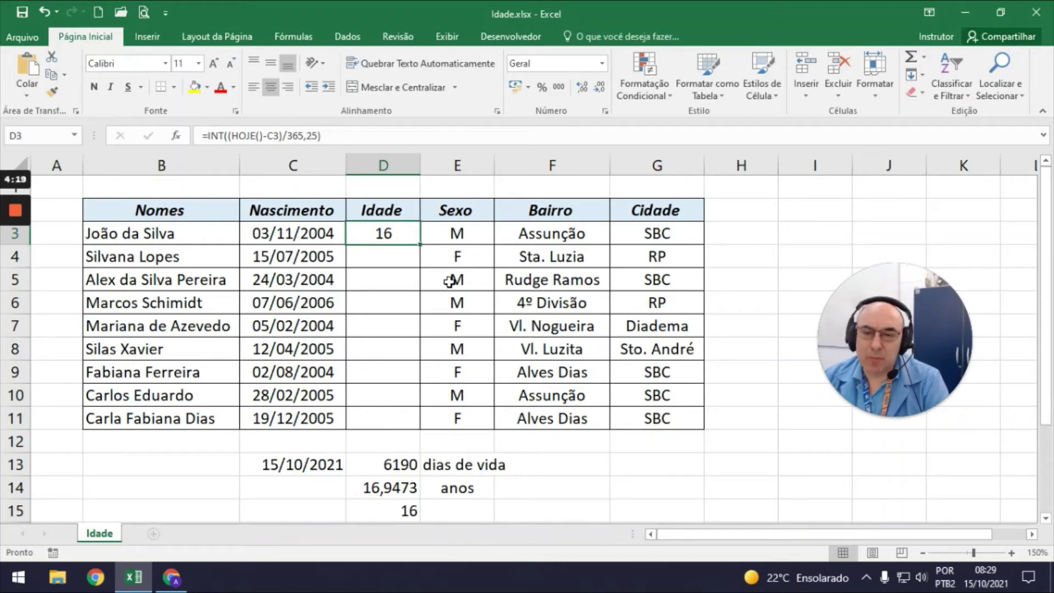
{"action": "left_click_drag", "start_coordinate": [420, 246], "coordinate": [414, 426]}
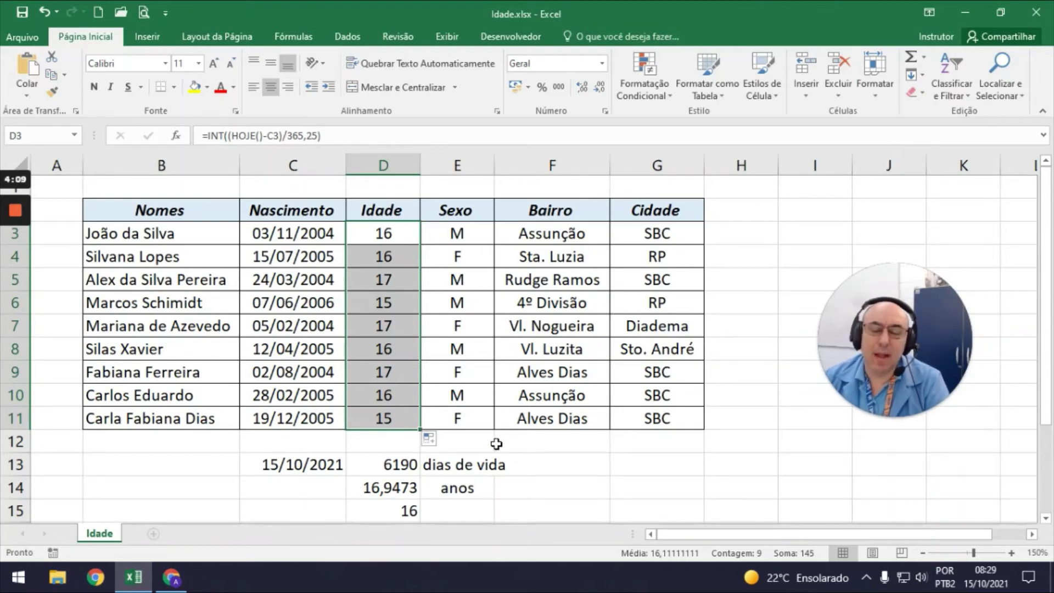
{"action": "left_click", "coordinate": [632, 472]}
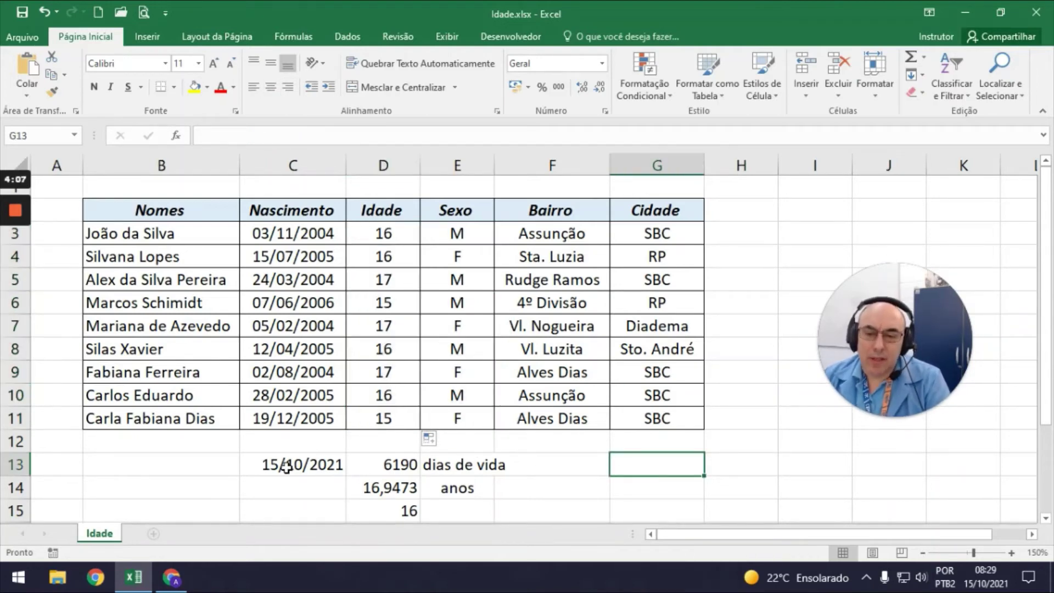
Delete the scratch calculations in C13:E15 below the table
{"action": "left_click_drag", "start_coordinate": [286, 467], "coordinate": [478, 502]}
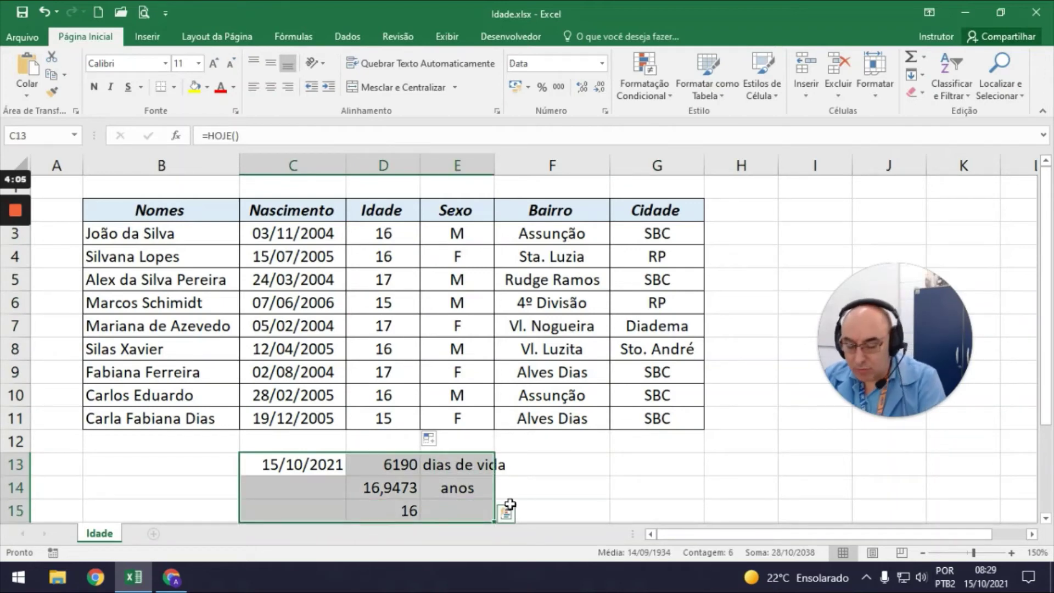
{"action": "key", "text": "Delete"}
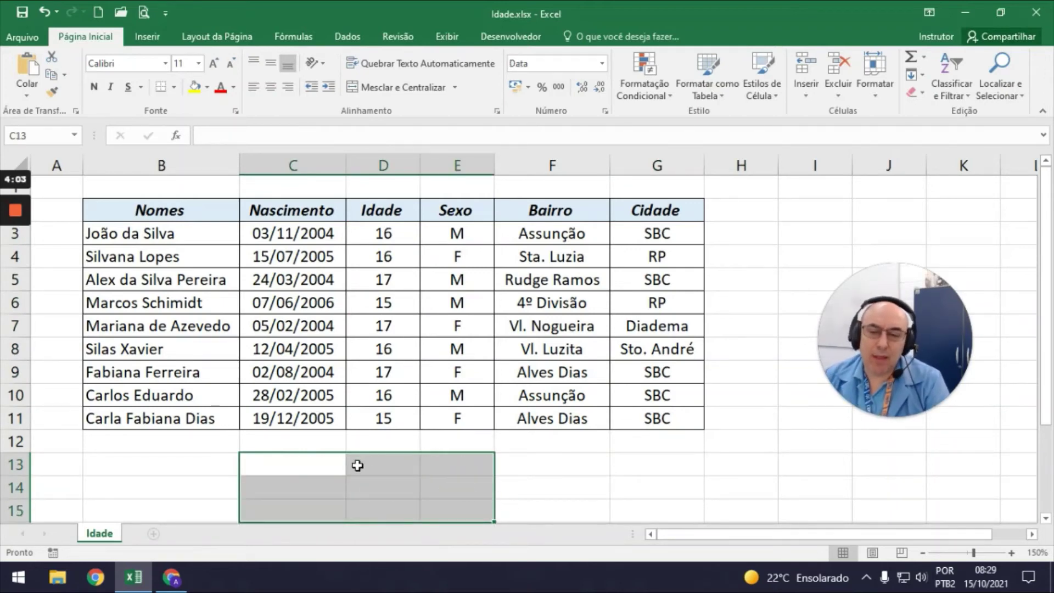
{"action": "left_click", "coordinate": [358, 466]}
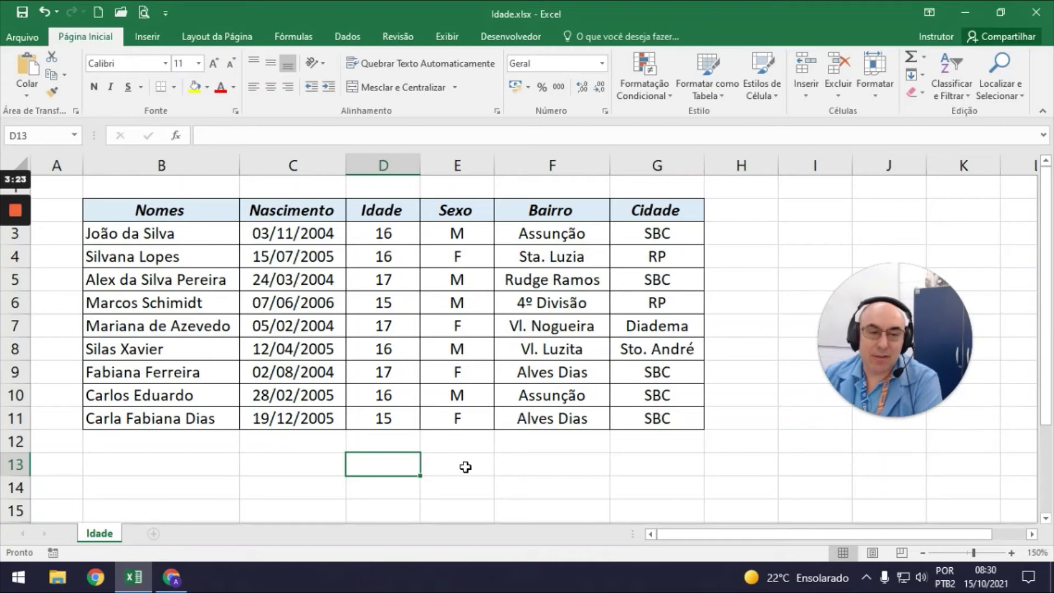
Enter =datadif(C3;hoje();"Y") in D13, giving 16 years
{"action": "type", "text": "="}
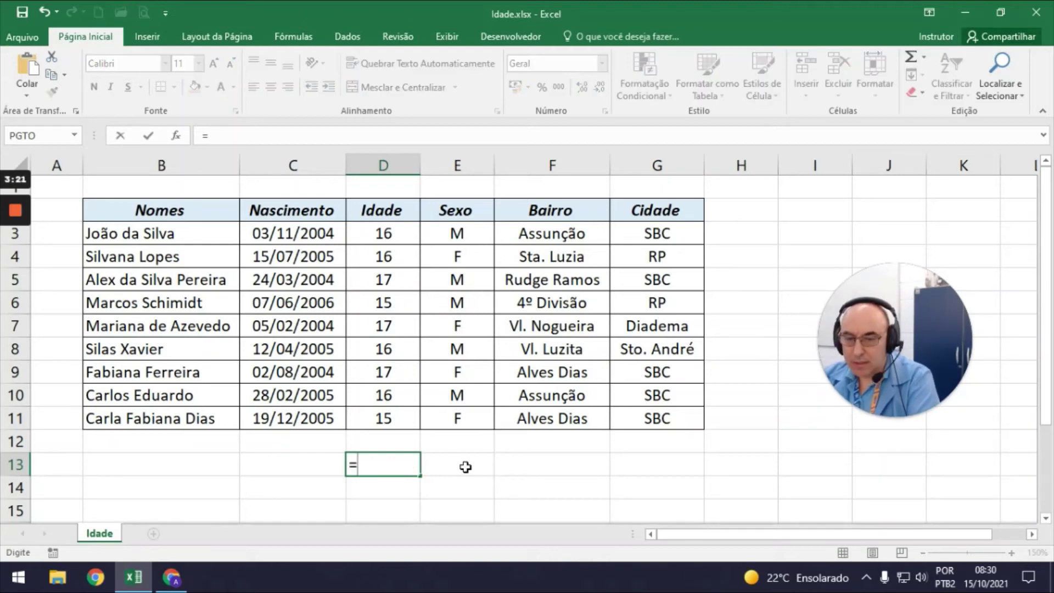
{"action": "type", "text": "data"}
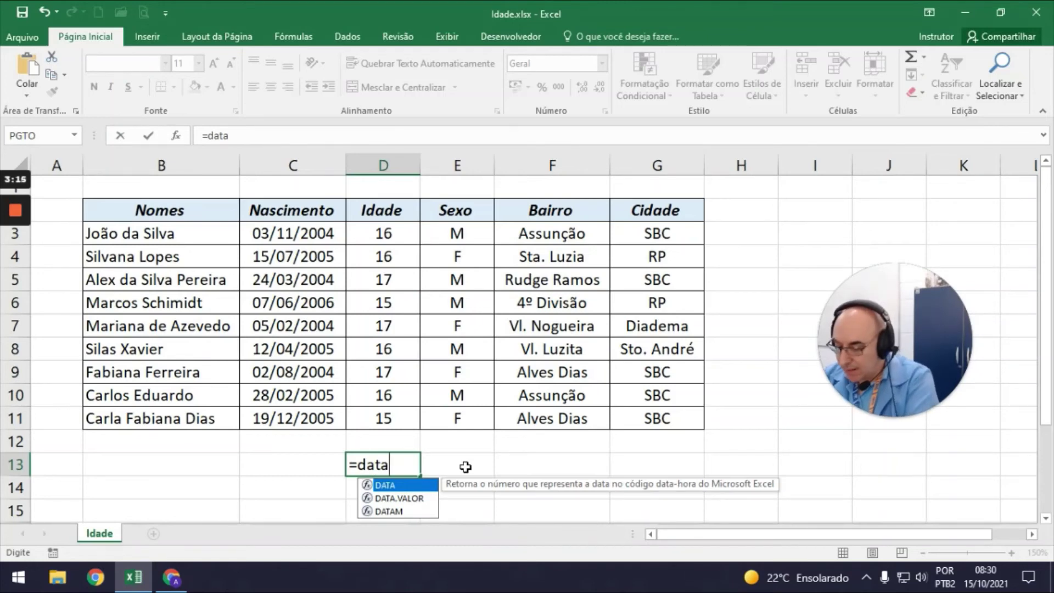
{"action": "type", "text": "dif"}
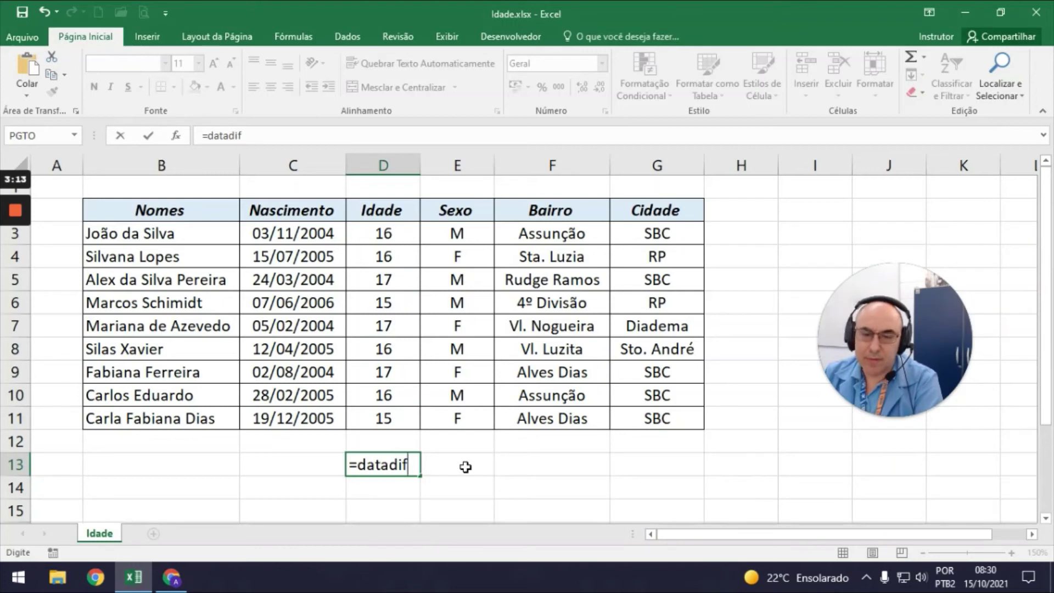
{"action": "type", "text": "("}
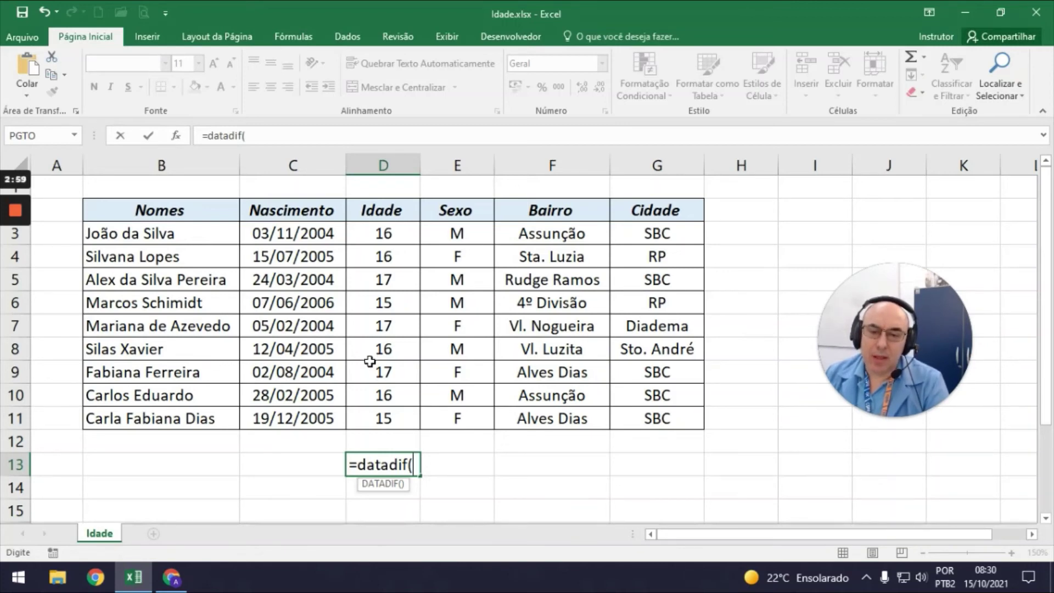
{"action": "left_click", "coordinate": [310, 233]}
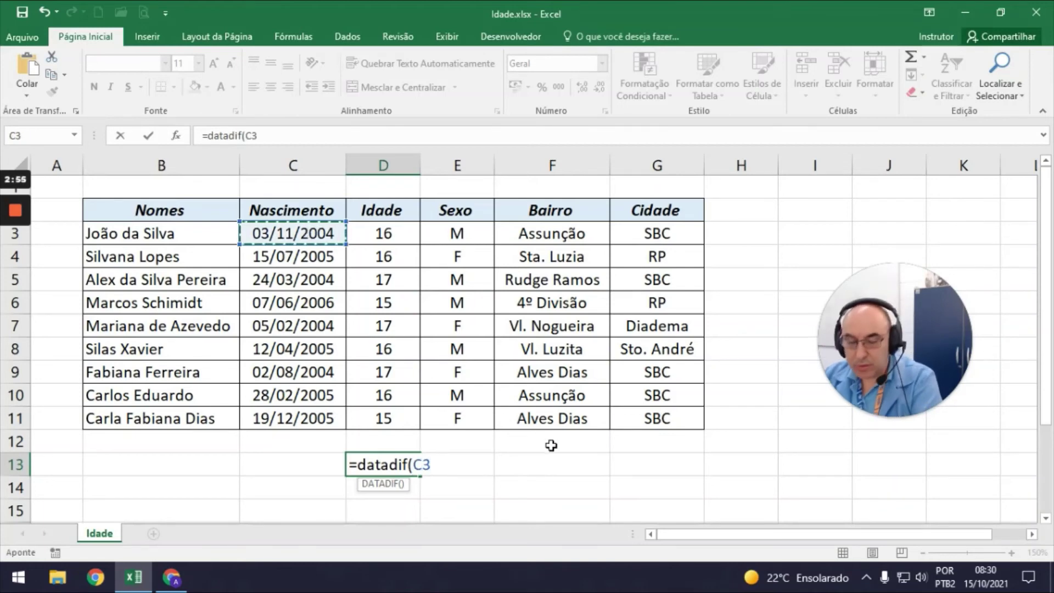
{"action": "type", "text": ";"}
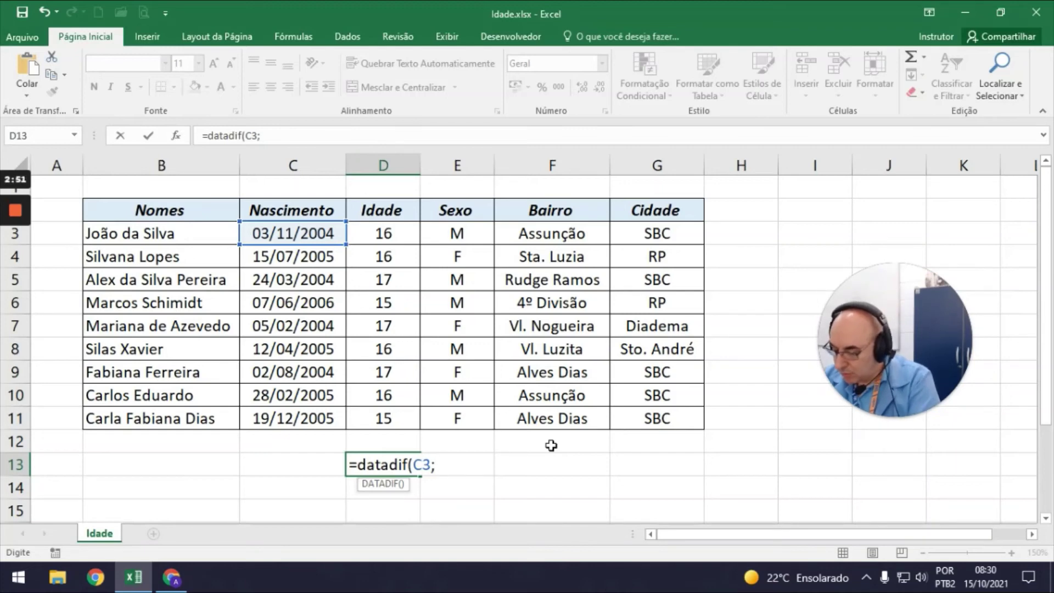
{"action": "type", "text": "hoje("}
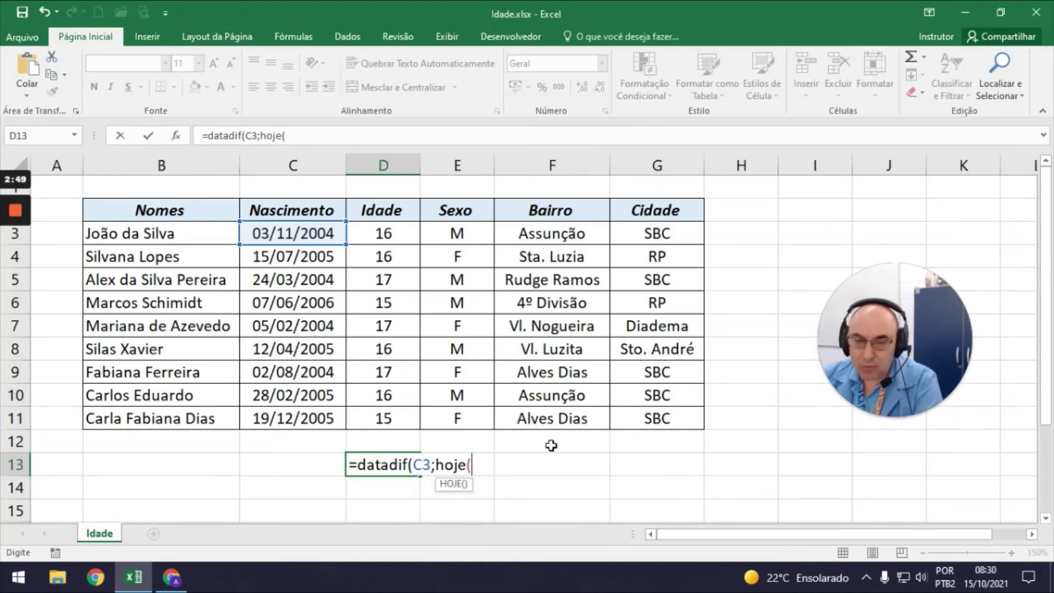
{"action": "type", "text": ");"}
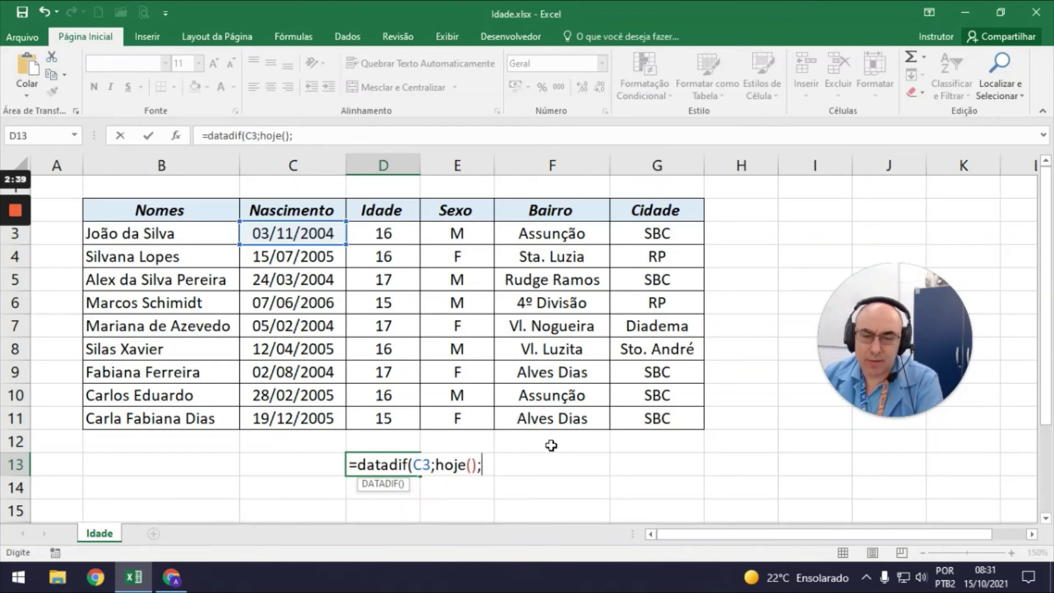
{"action": "type", "text": "\""}
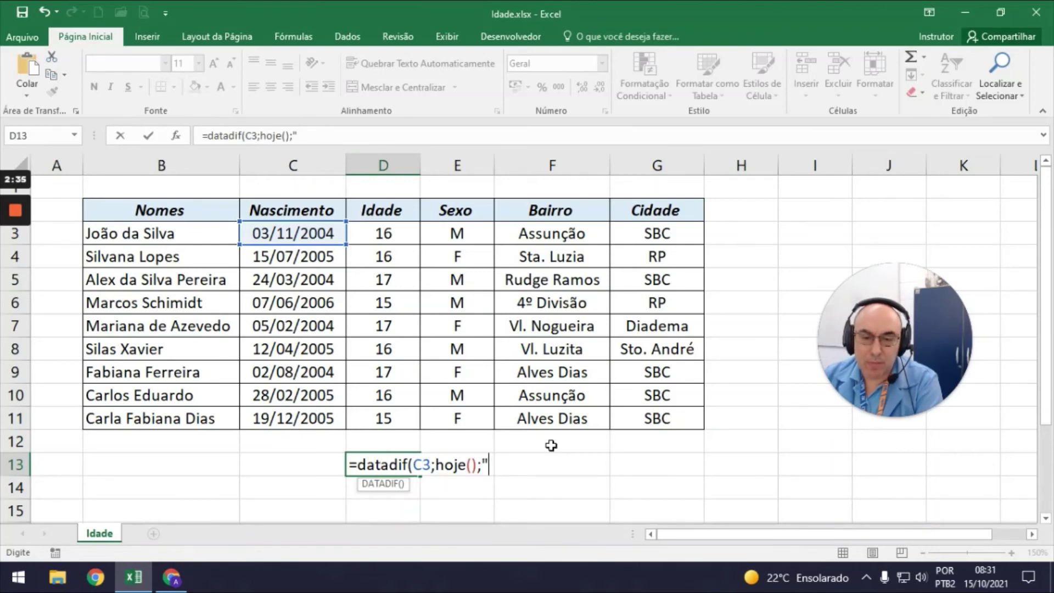
{"action": "type", "text": "Y"}
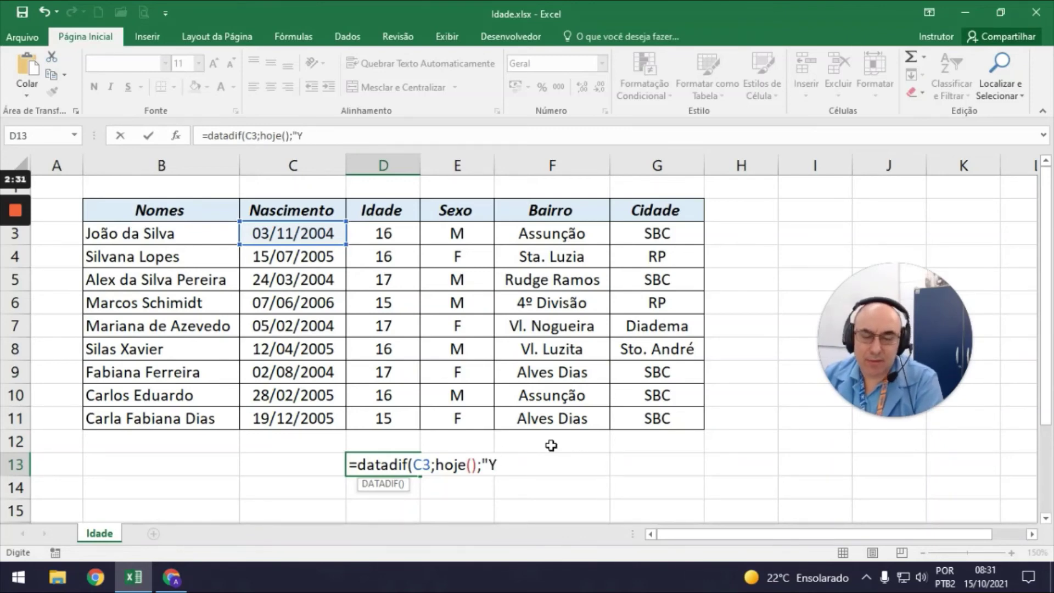
{"action": "type", "text": "\""}
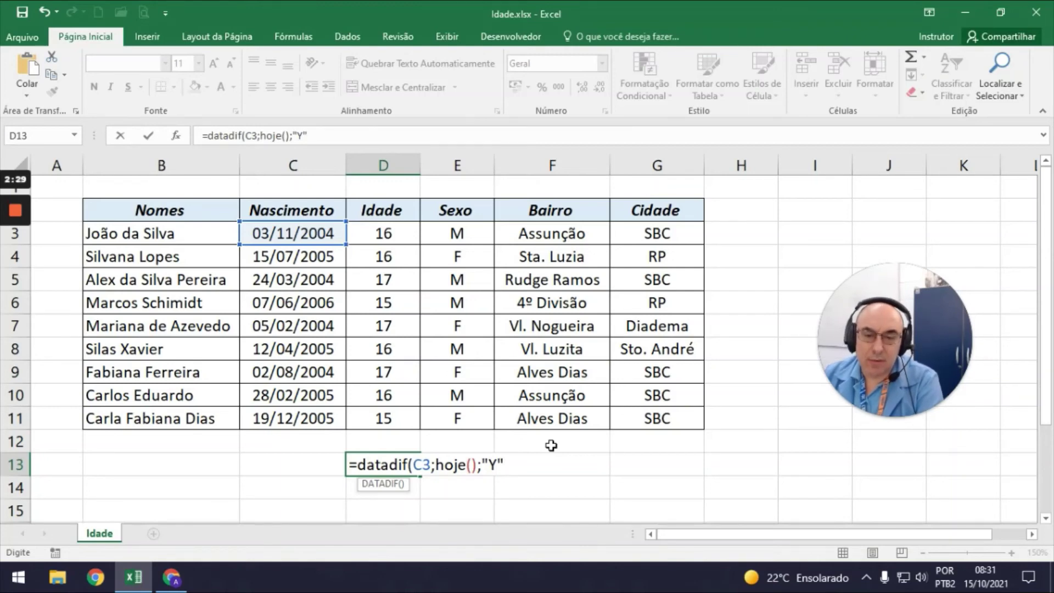
{"action": "type", "text": ")"}
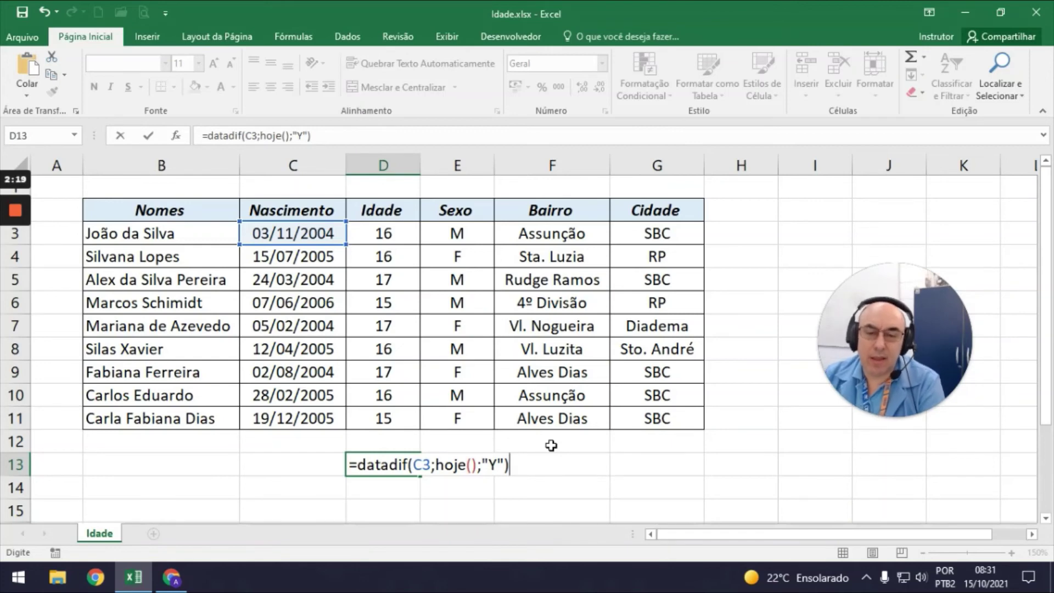
{"action": "key", "text": "Return"}
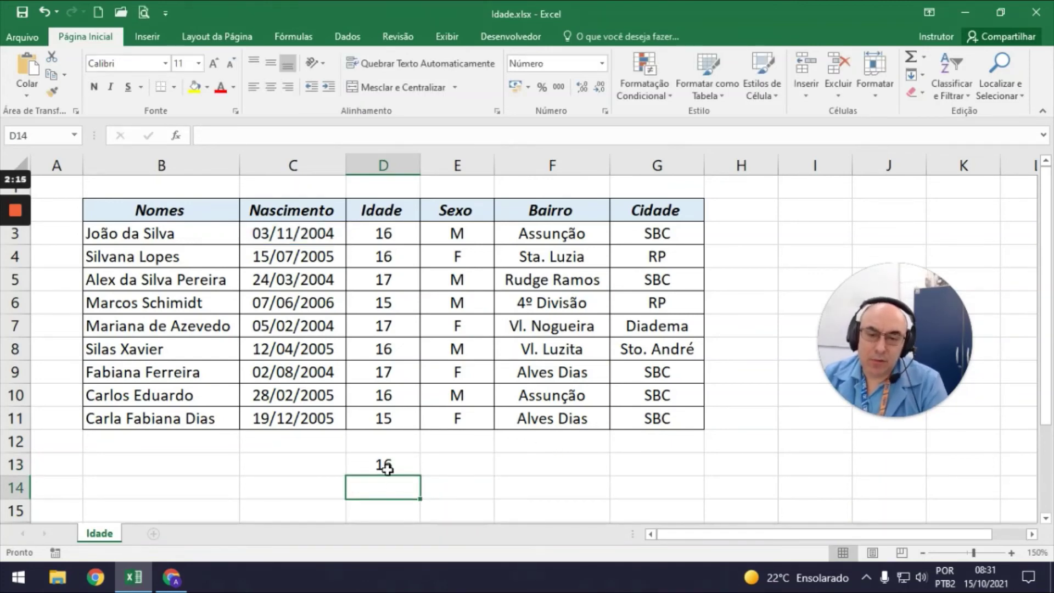
Change the D13 DATADIF unit to "d", showing 6190 days
{"action": "left_click", "coordinate": [384, 465]}
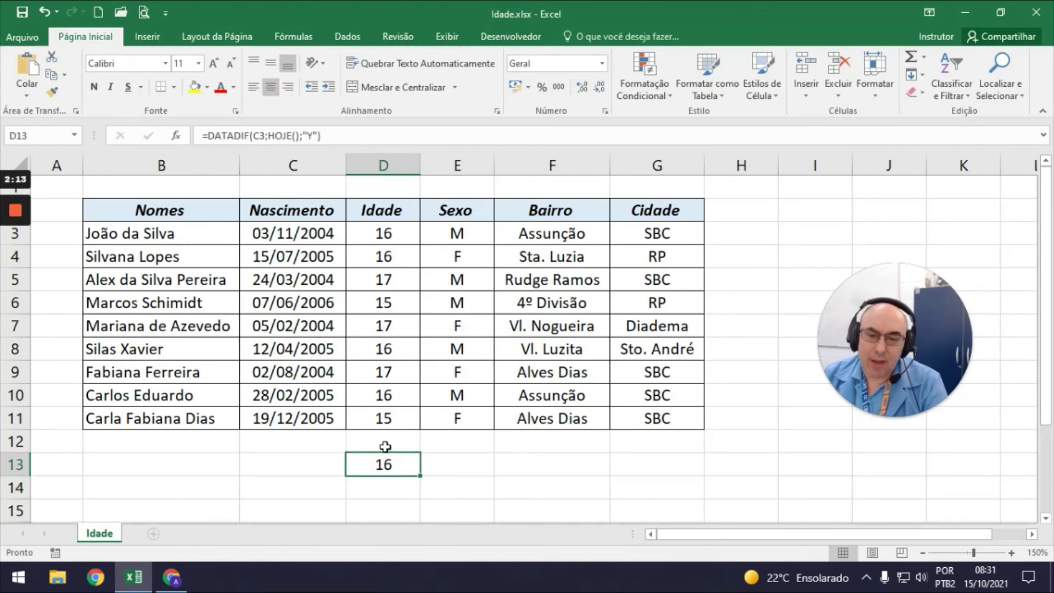
{"action": "double_click", "coordinate": [403, 465]}
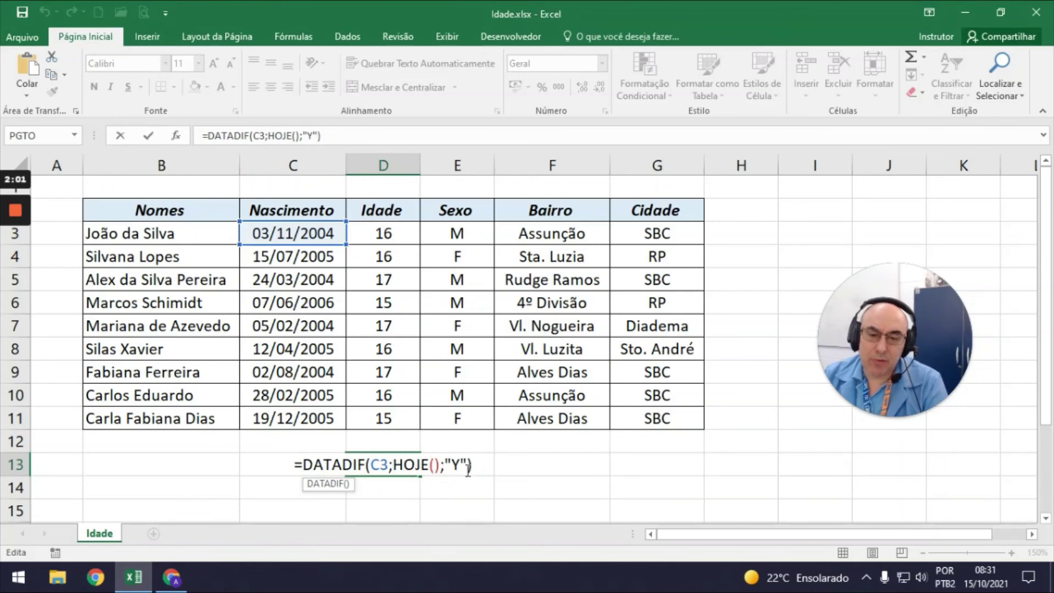
{"action": "left_click", "coordinate": [452, 476]}
{"action": "type", "text": "d"}
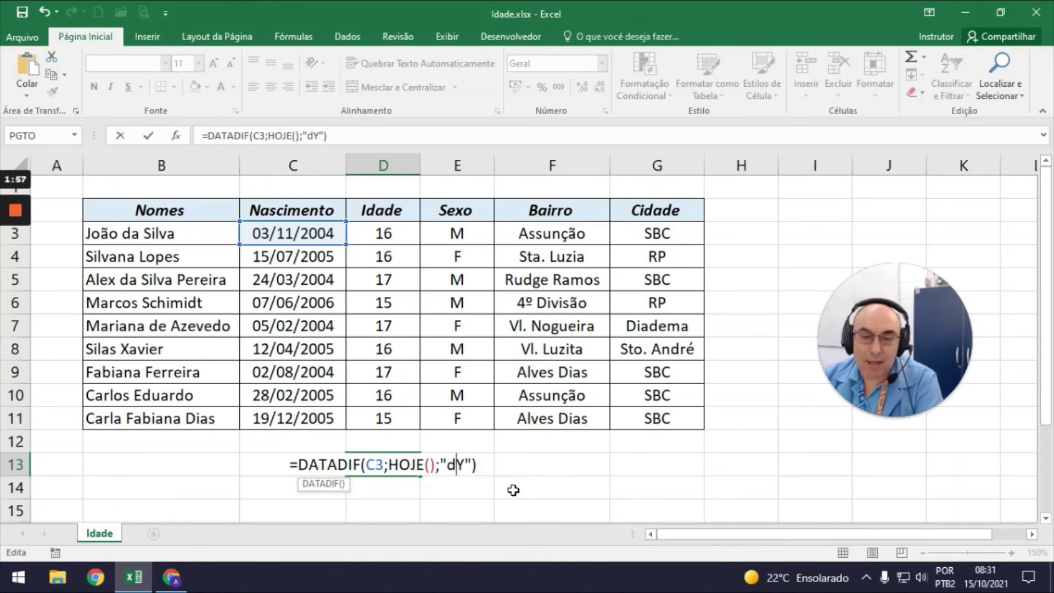
{"action": "key", "text": "Delete"}
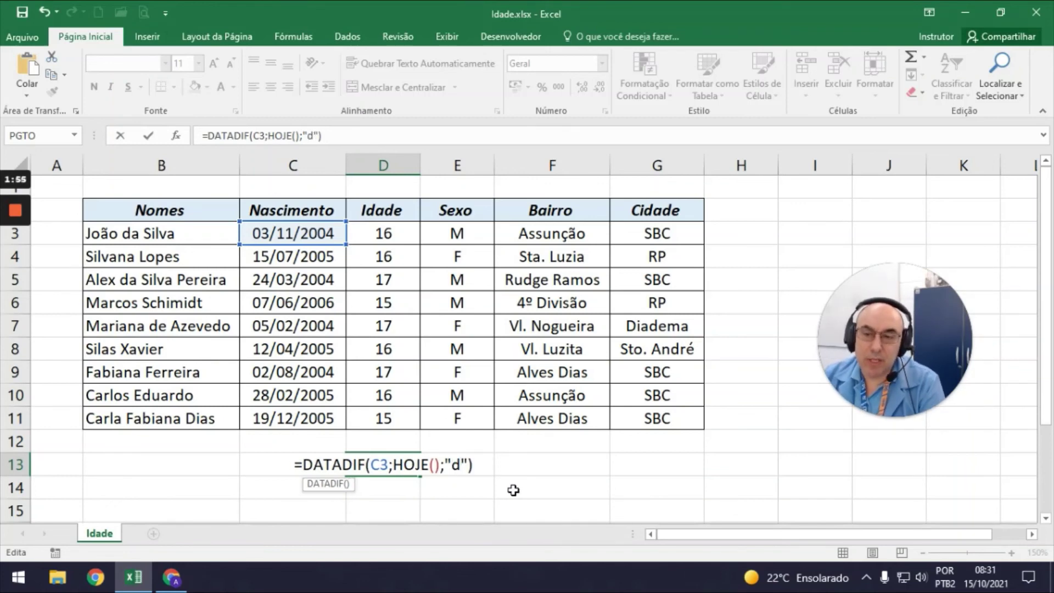
{"action": "key", "text": "Return"}
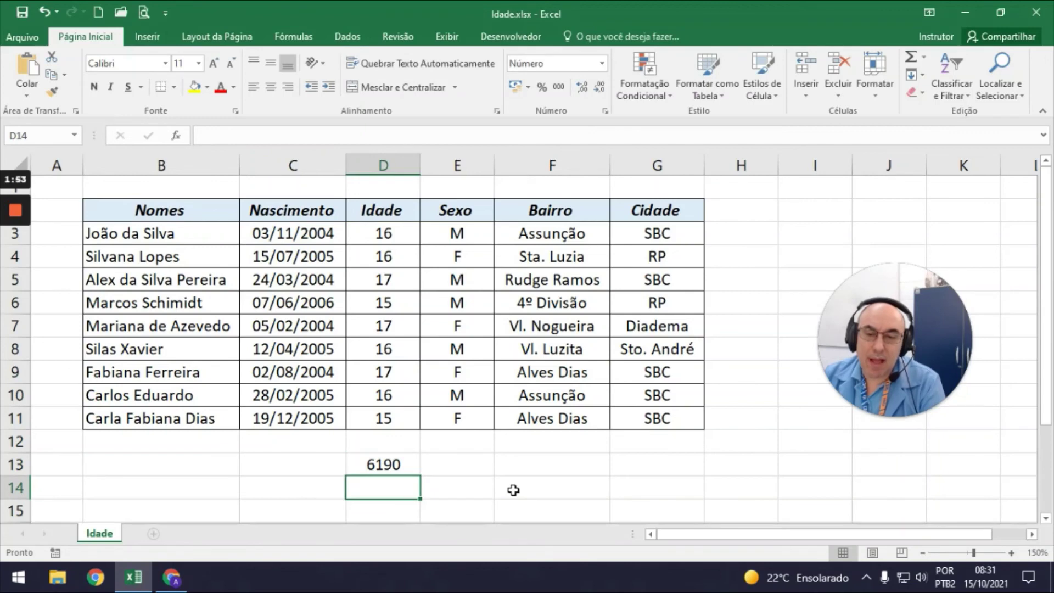
Change the D13 DATADIF unit to "m", showing 203 months
{"action": "key", "text": "Up"}
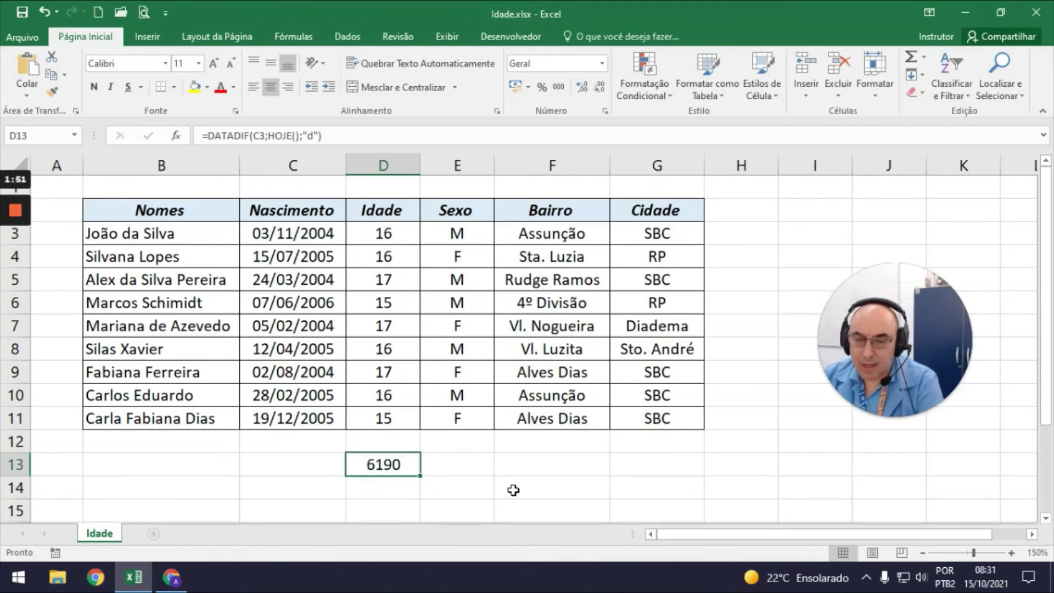
{"action": "key", "text": "F2"}
{"action": "left_click", "coordinate": [452, 465]}
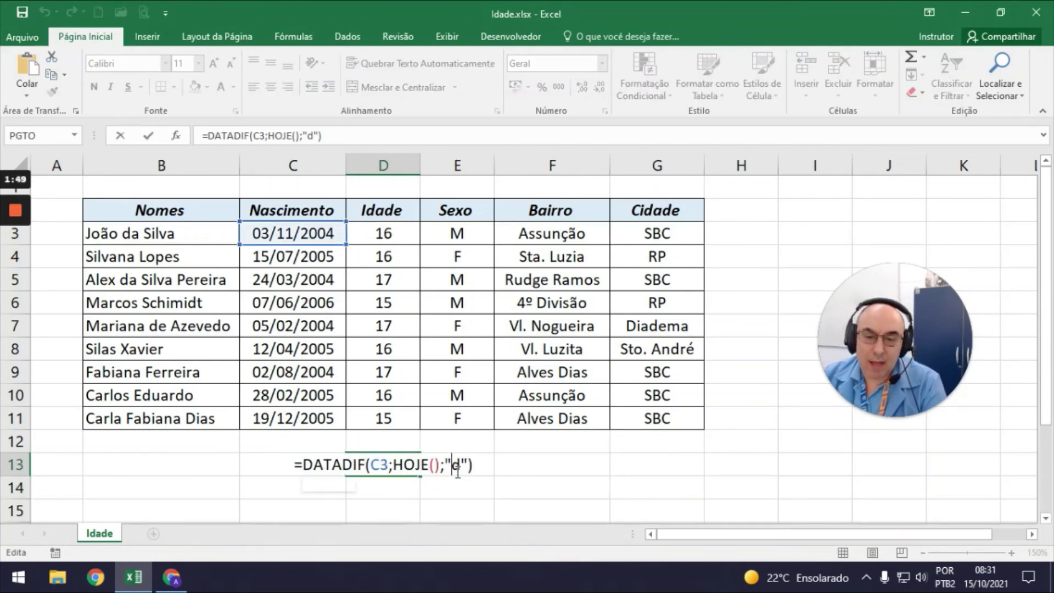
{"action": "key", "text": "Delete"}
{"action": "type", "text": "m"}
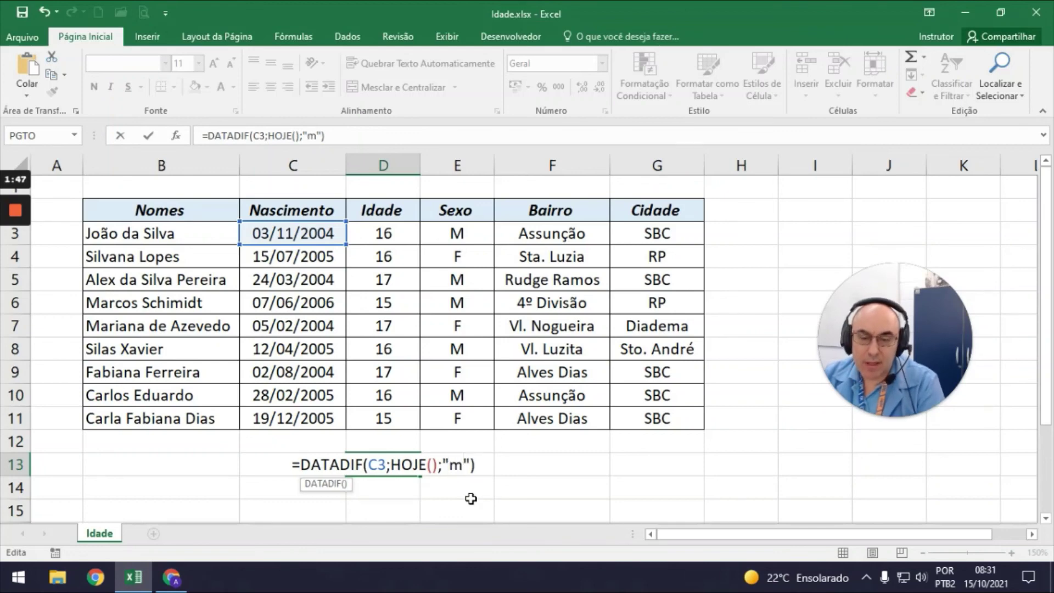
{"action": "key", "text": "Return"}
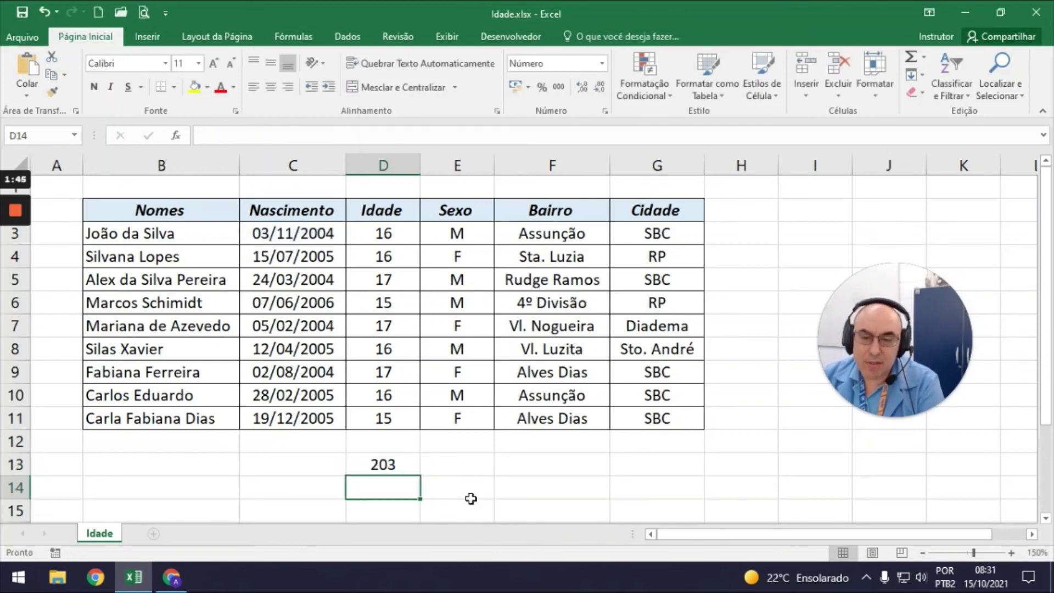
Change the D13 DATADIF unit back to "y", showing 16 years
{"action": "key", "text": "Up"}
{"action": "key", "text": "F2"}
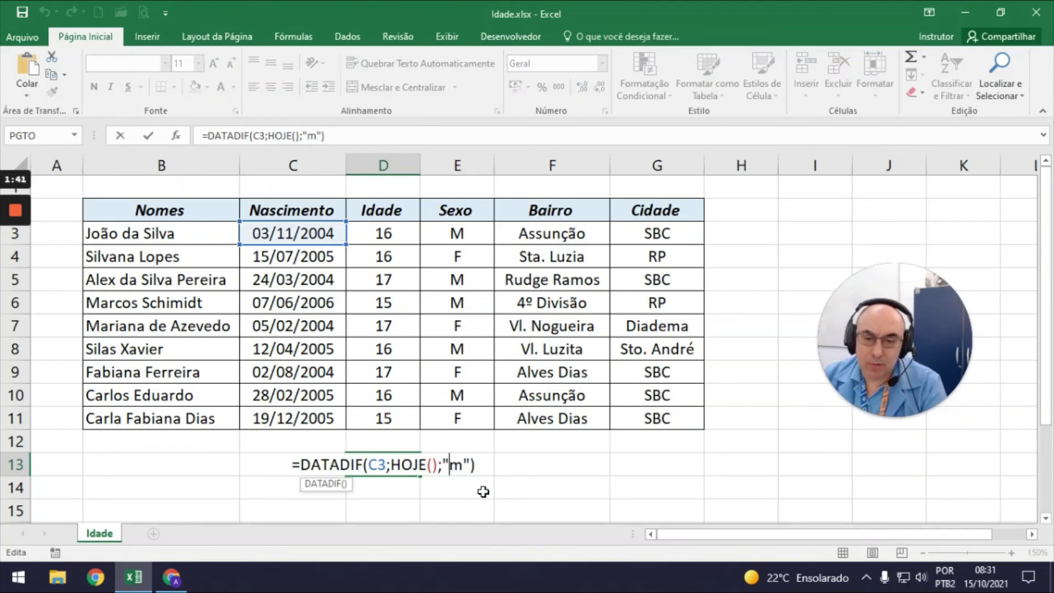
{"action": "key", "text": "Left"}
{"action": "key", "text": "BackSpace"}
{"action": "type", "text": "y"}
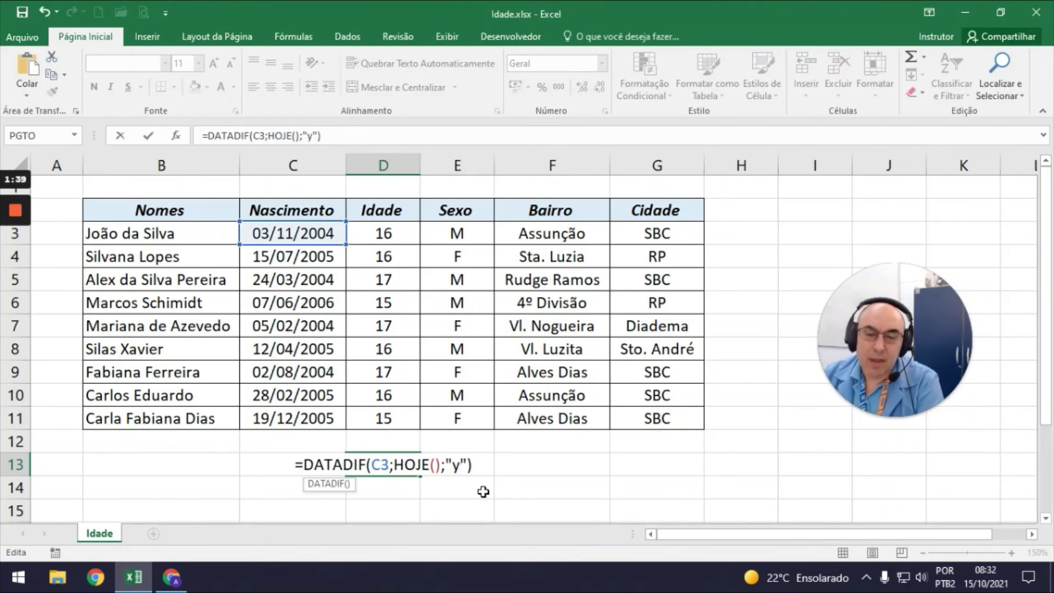
{"action": "key", "text": "Return"}
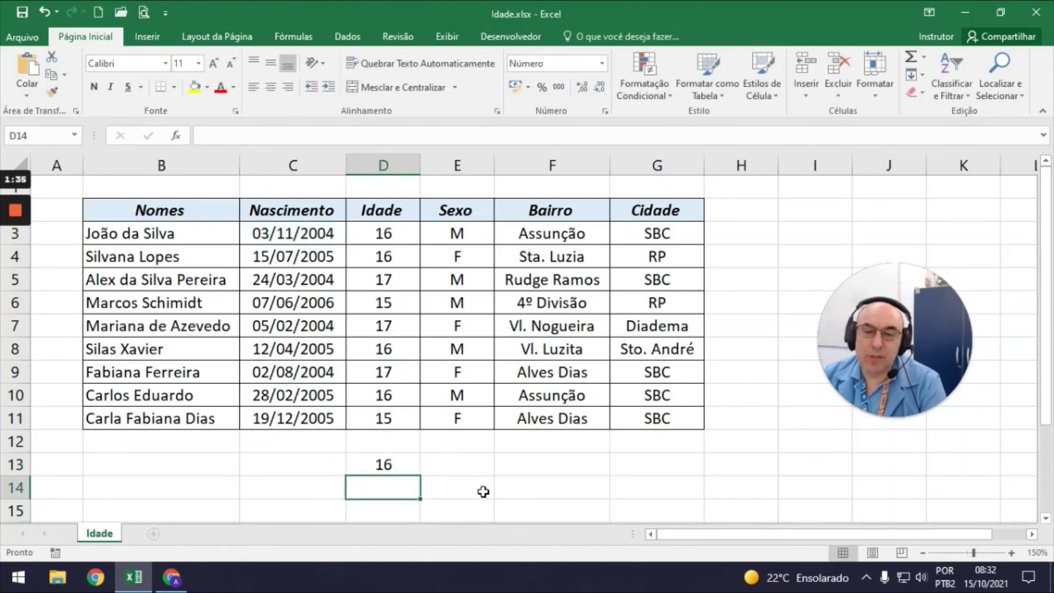
Delete the DATADIF formula from D13, leaving the cell empty
{"action": "left_click", "coordinate": [401, 469]}
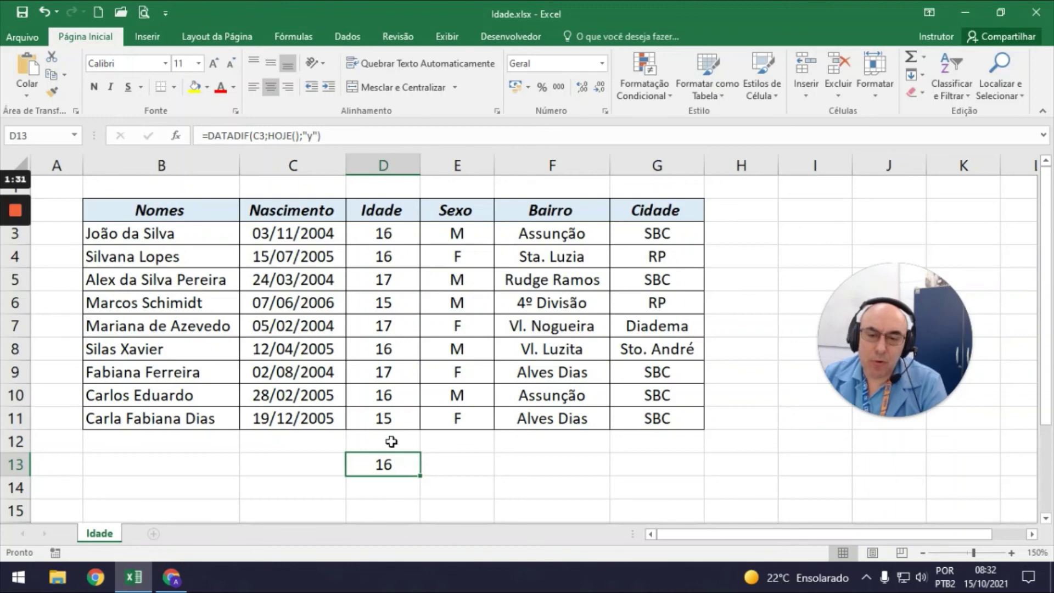
{"action": "double_click", "coordinate": [400, 466]}
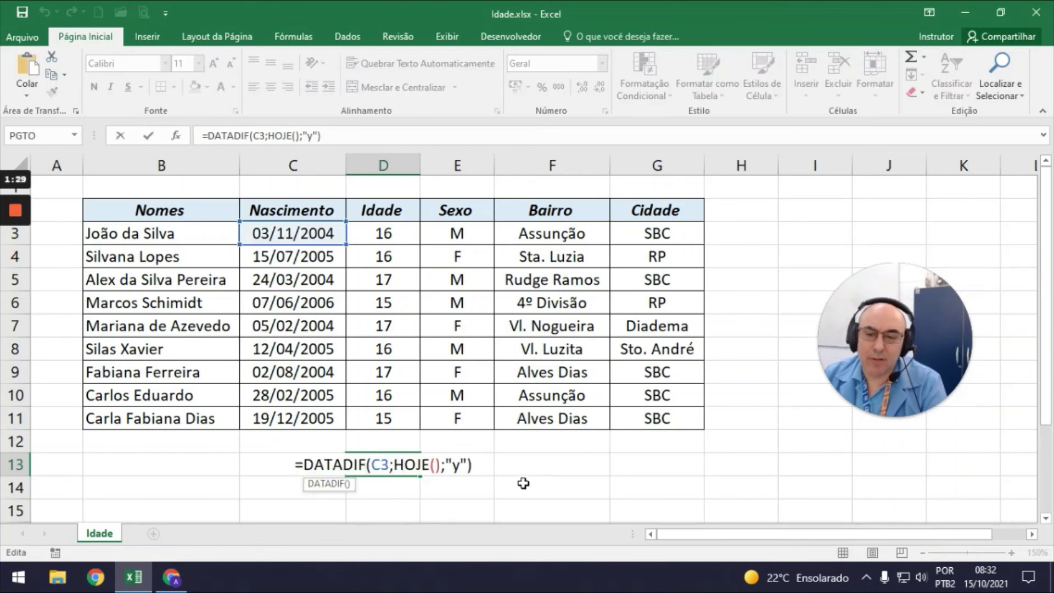
{"action": "key", "text": "Escape"}
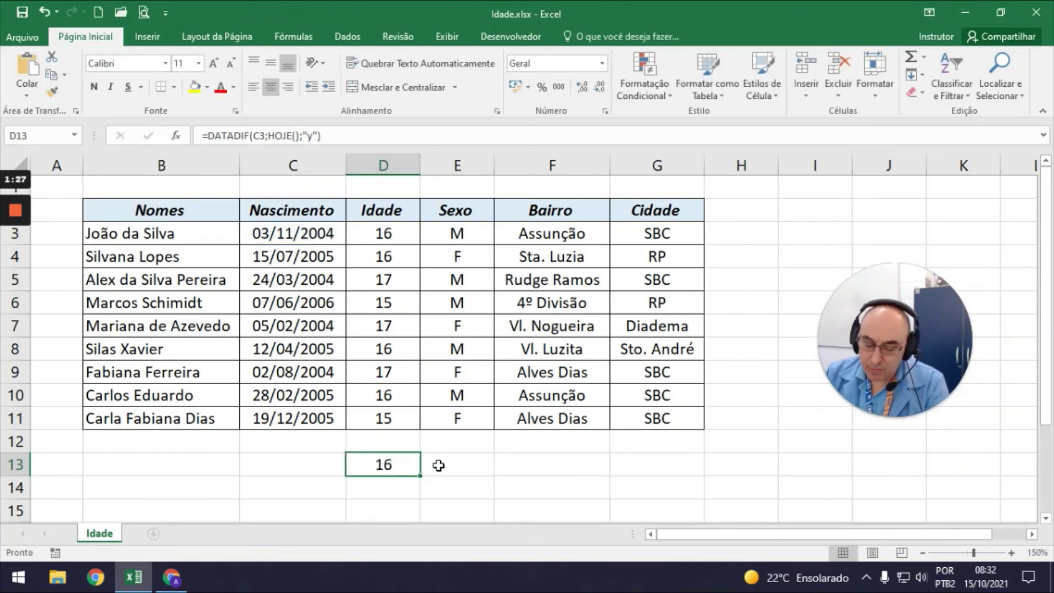
{"action": "key", "text": "Delete"}
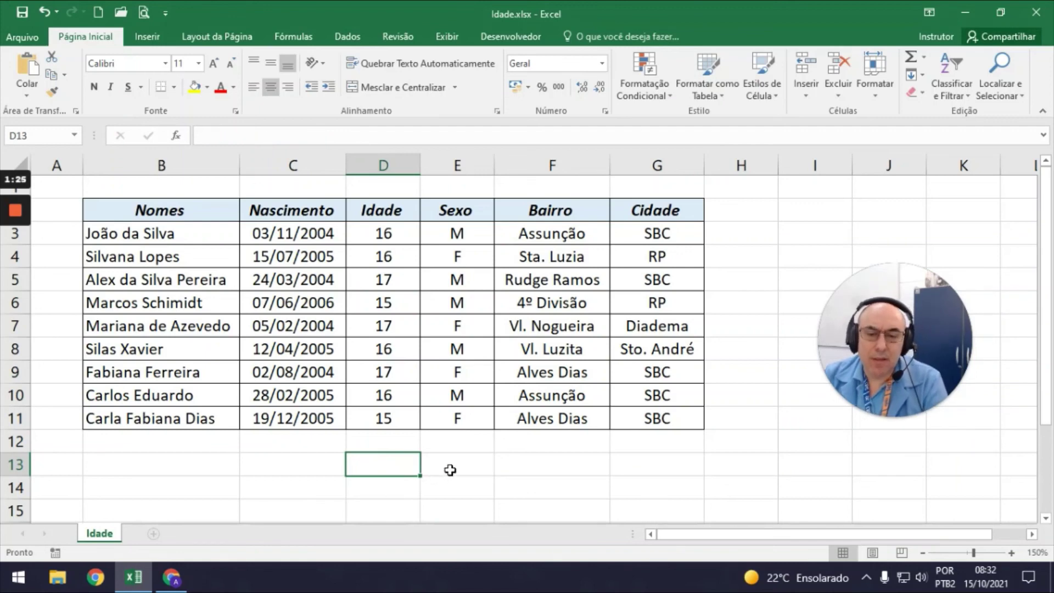